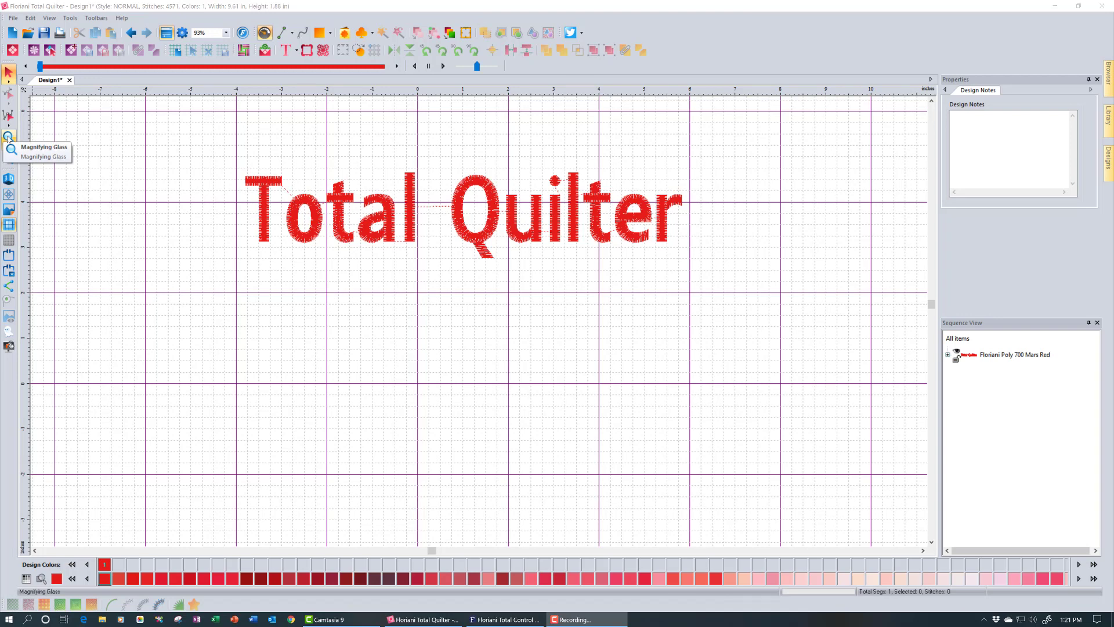
- Magnify the Total Quilter lettering to inspect the stitches at its final letters, and return to a wider view of the whole text
left_click(12, 149)
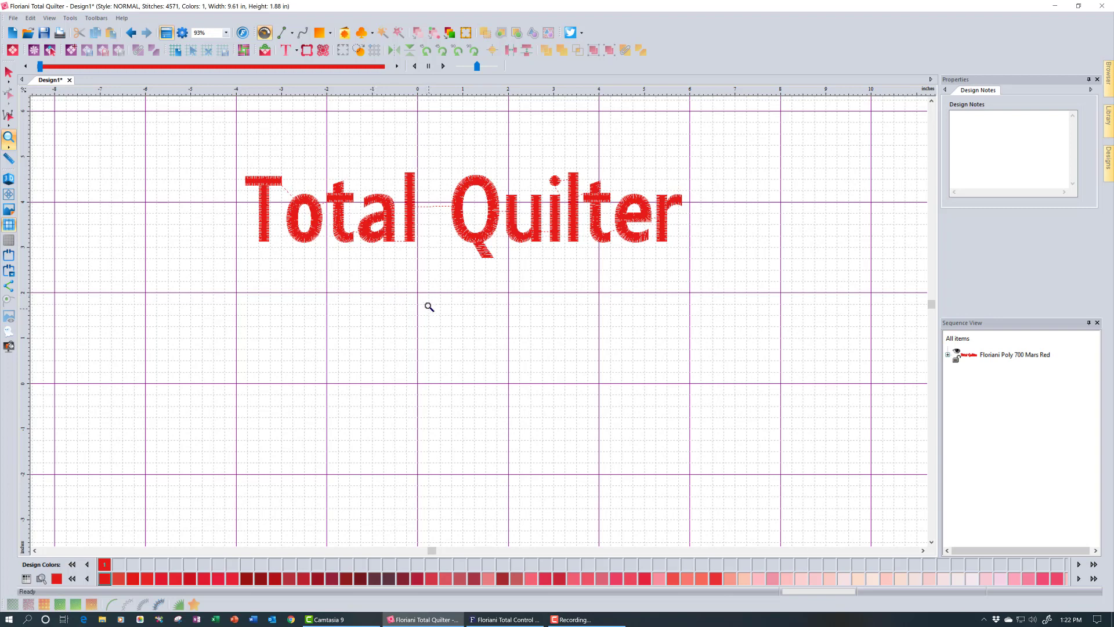
left_click(455, 205)
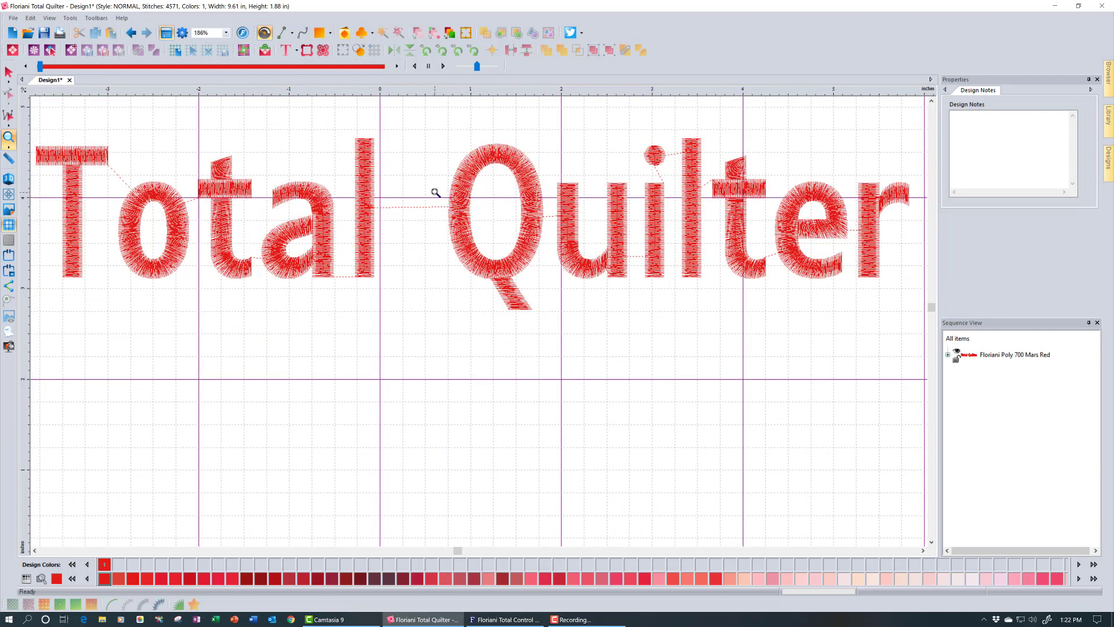
left_click(868, 239)
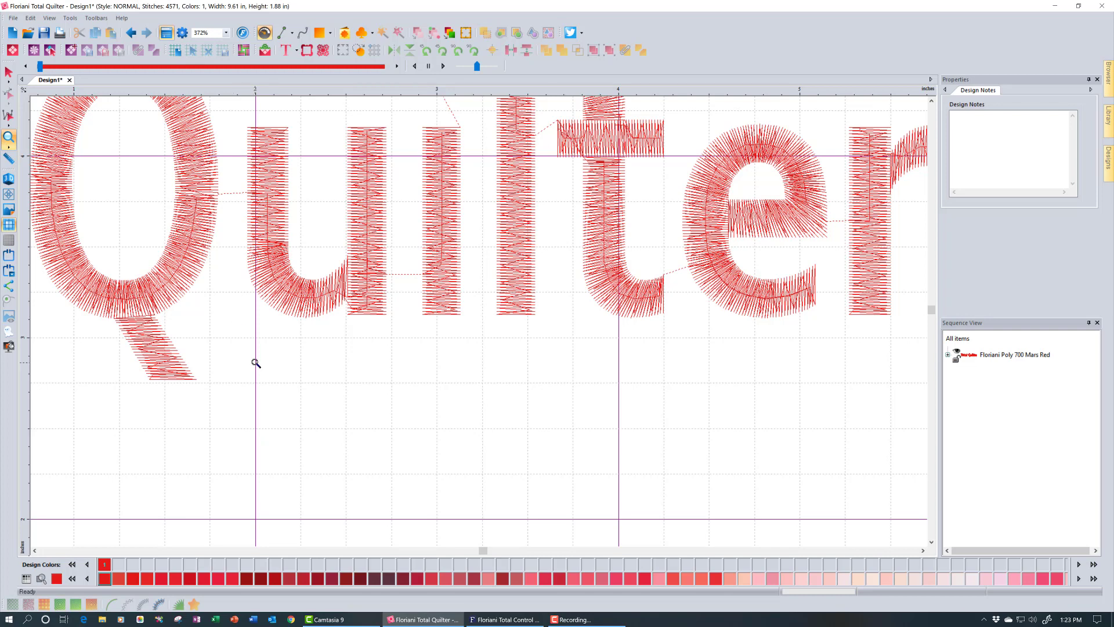
left_click(8, 140)
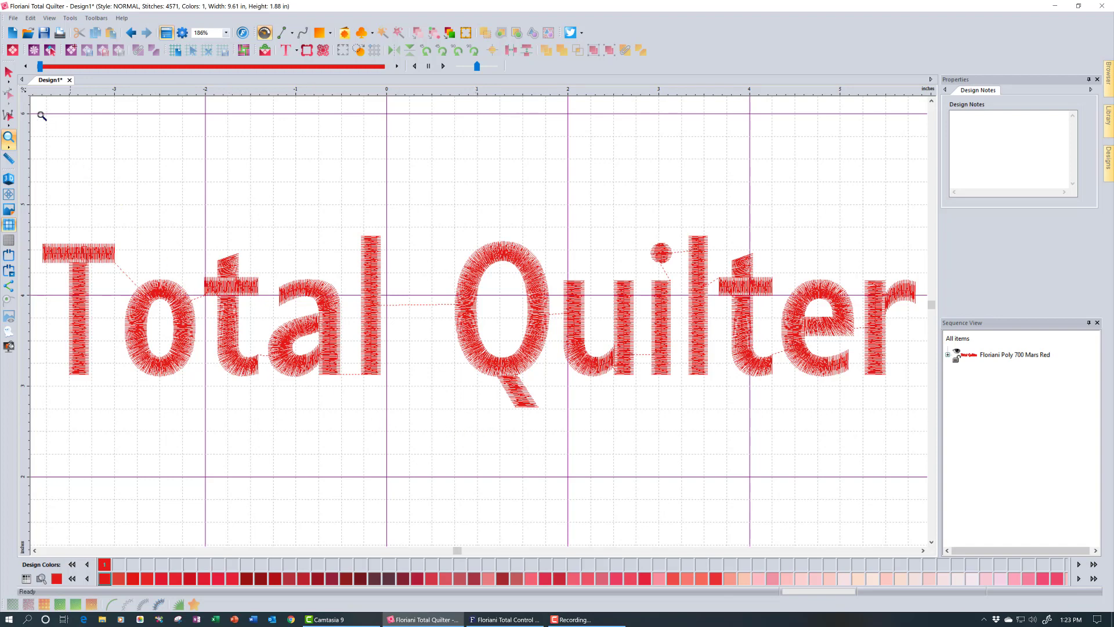
left_click(9, 73)
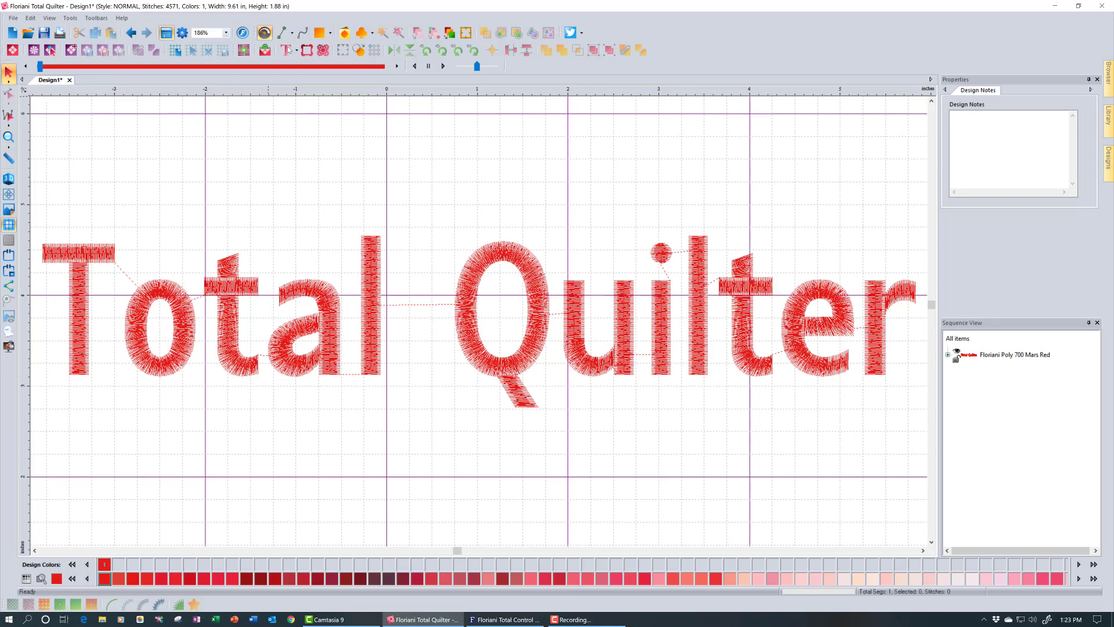
- Draw a rectangle about 3.99 by 0.97 inches above the Total Quilter lettering
left_click(321, 33)
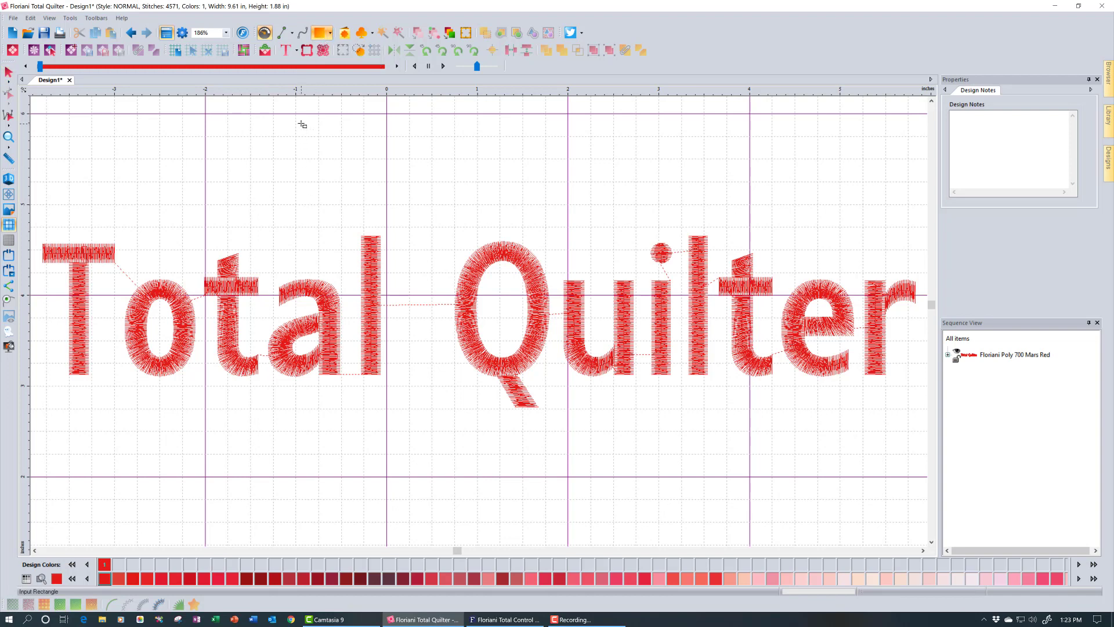
left_click_drag(302, 124, 512, 209)
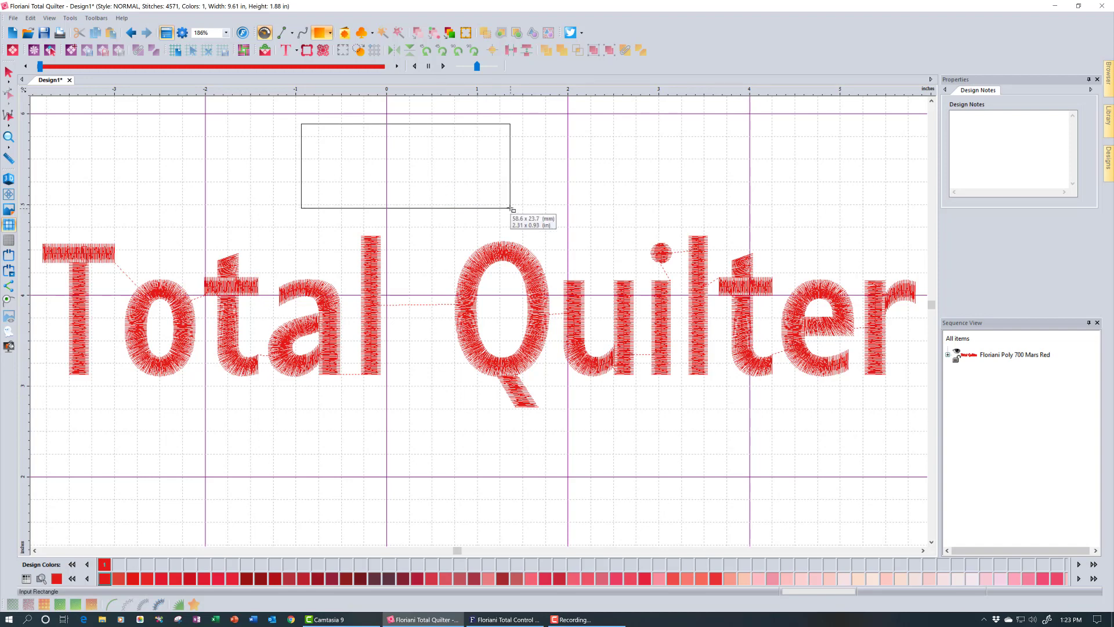
left_click_drag(511, 209, 519, 213)
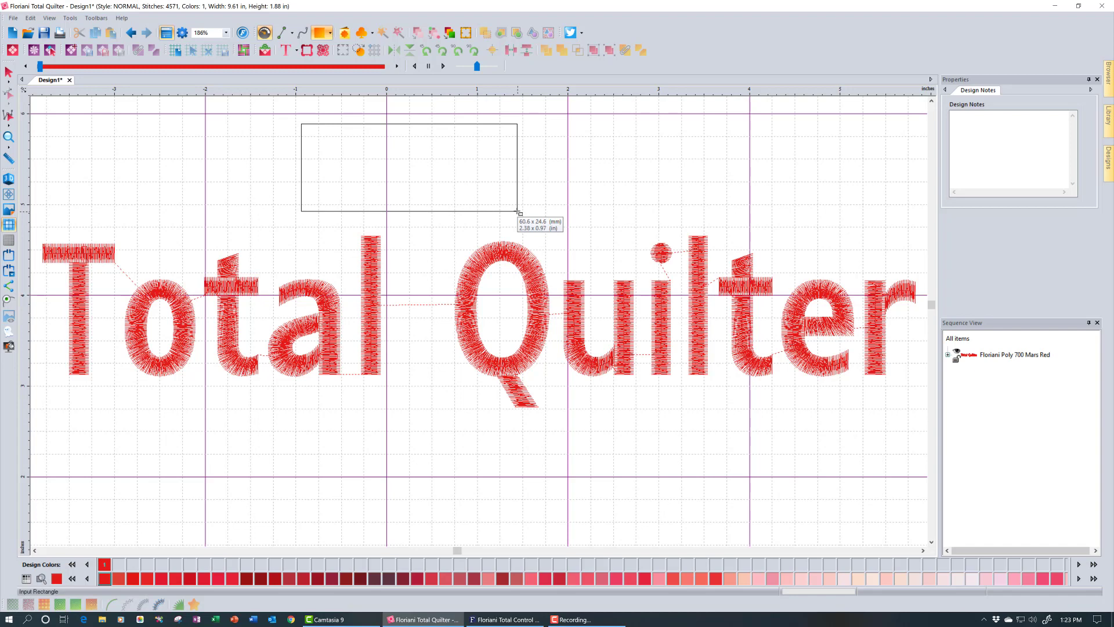
left_click_drag(519, 213, 665, 213)
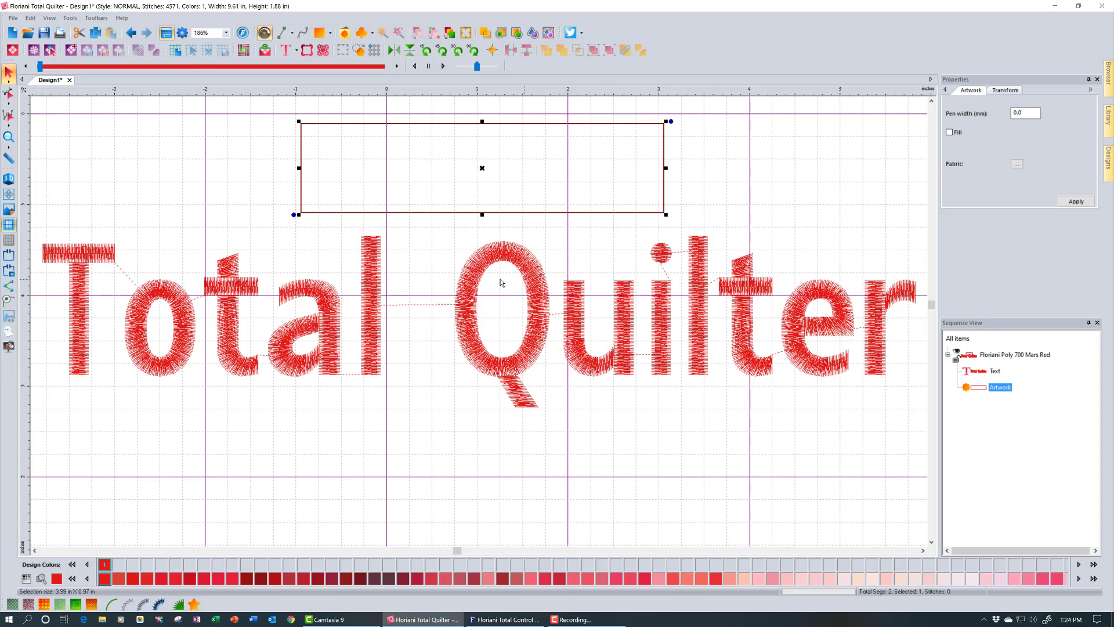
- Scale the Total Quilter lettering down proportionally to about 8.81 by 1.72 inches, keeping its upper-right corner fixed
left_click(470, 276)
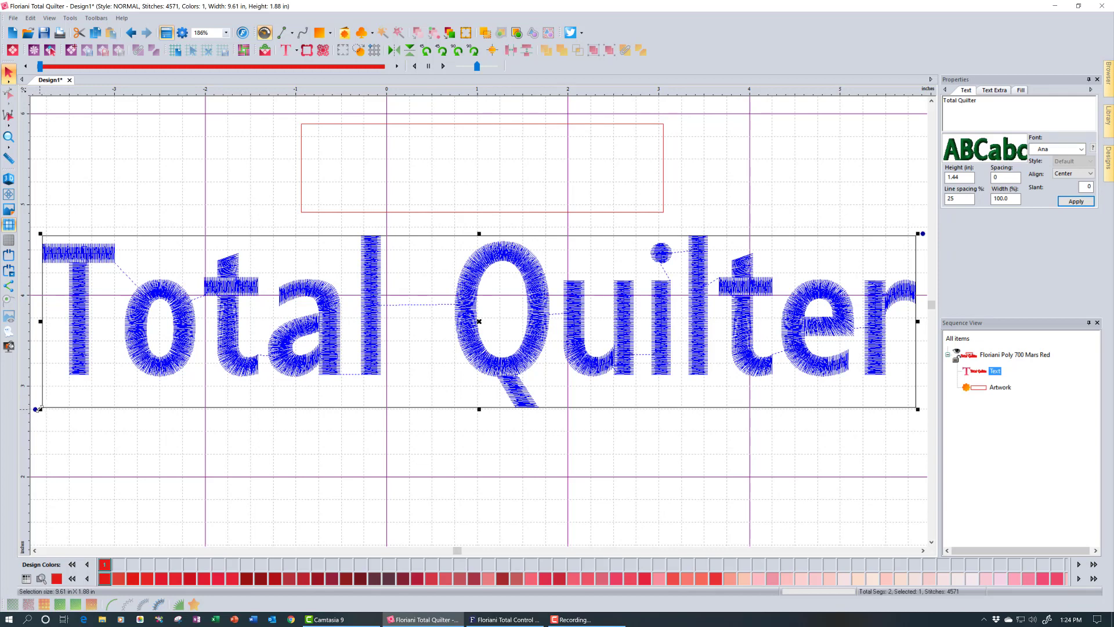
left_click_drag(36, 409, 108, 364)
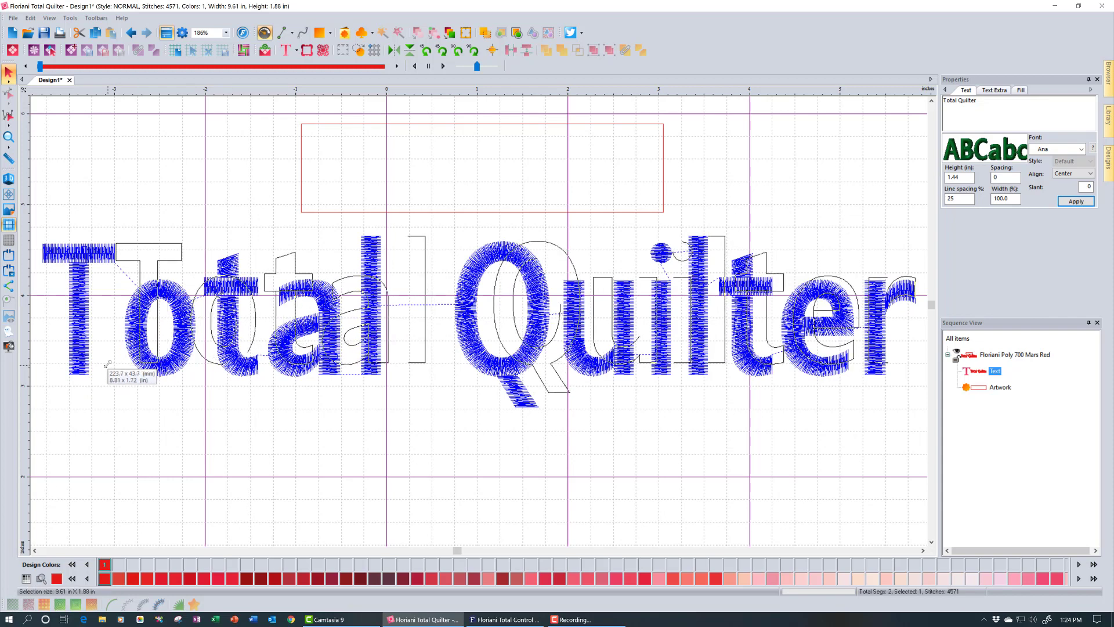
left_click_drag(107, 364, 108, 364)
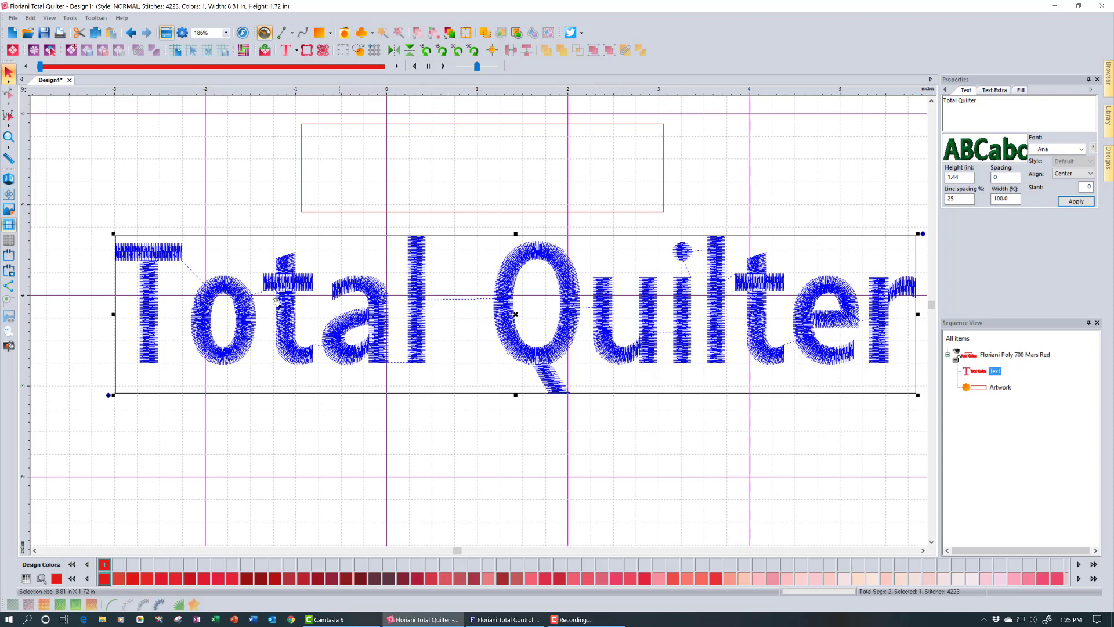
- Switch the Total Quilter lettering into text editing and back to object selection, twice
left_click(290, 54)
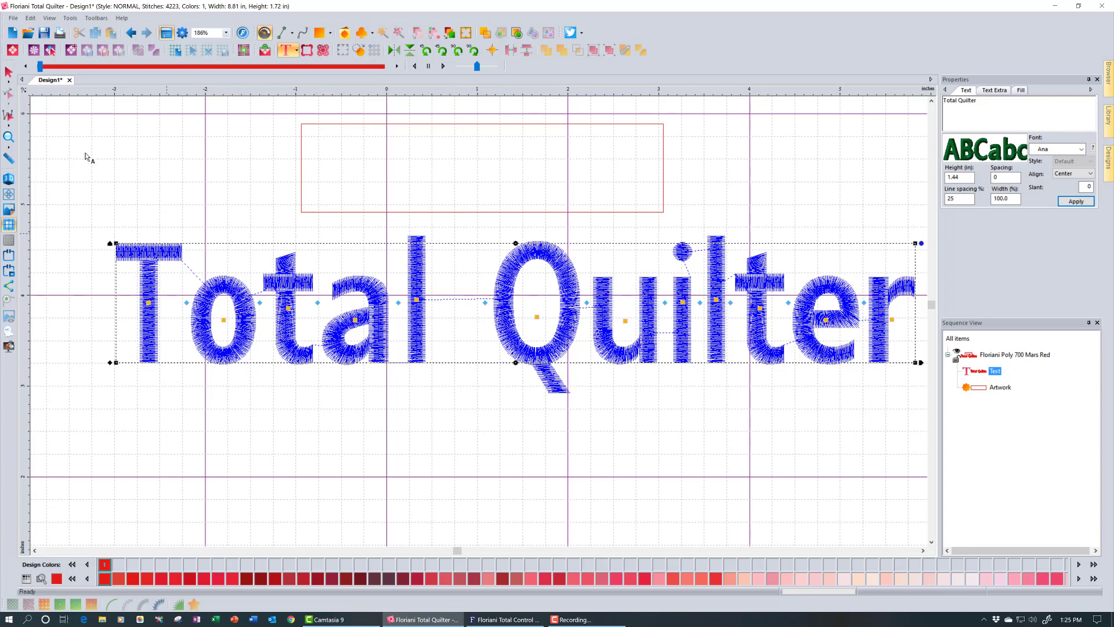
left_click(9, 71)
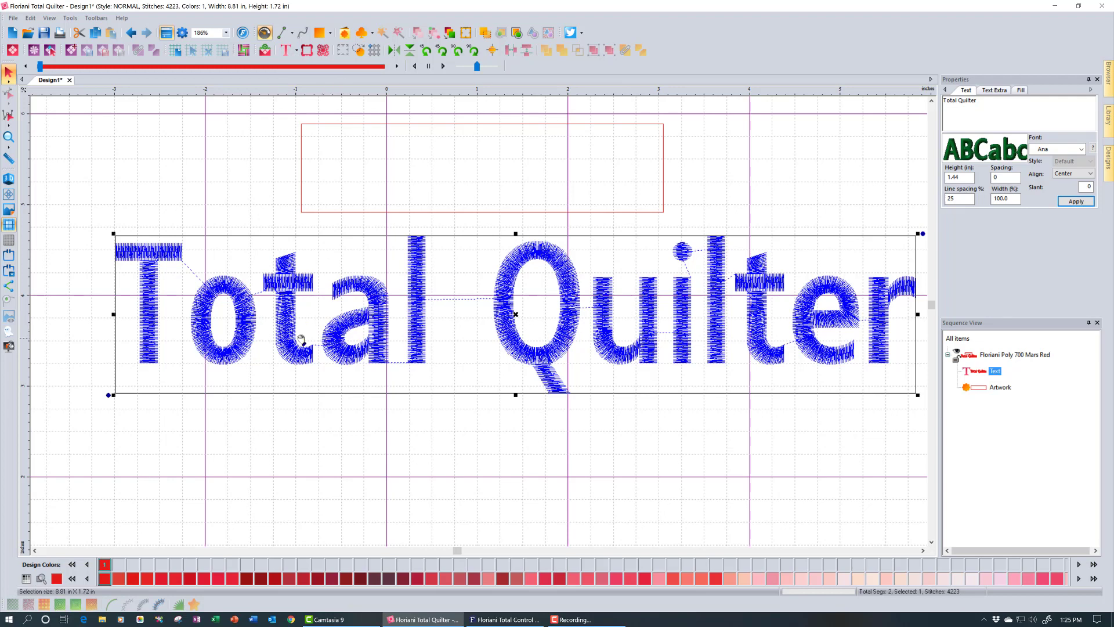
right_click(286, 317)
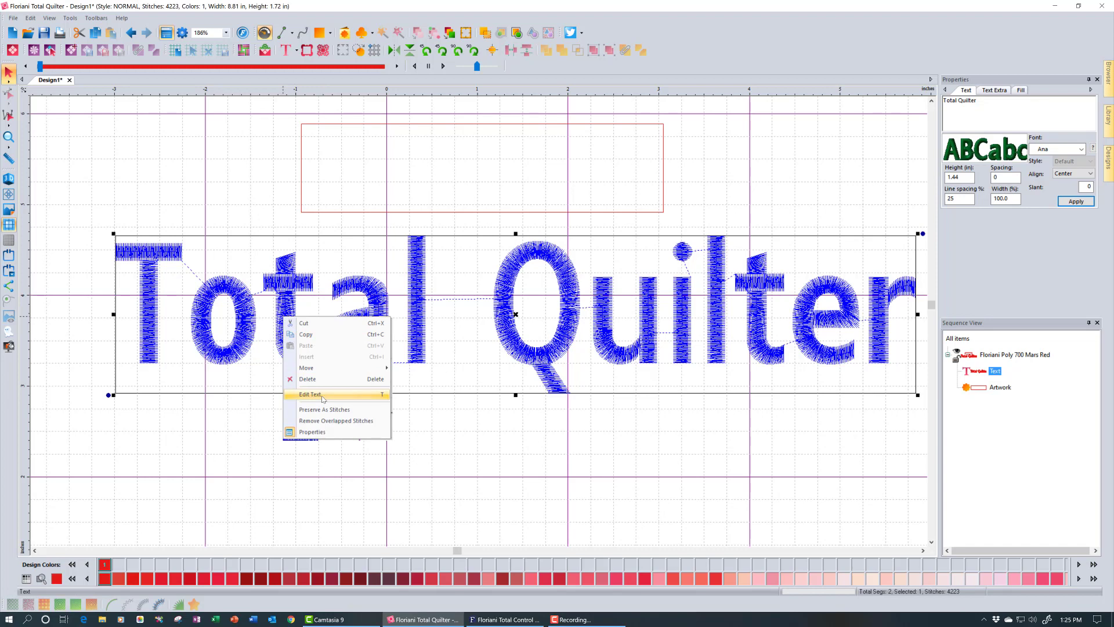
left_click(310, 395)
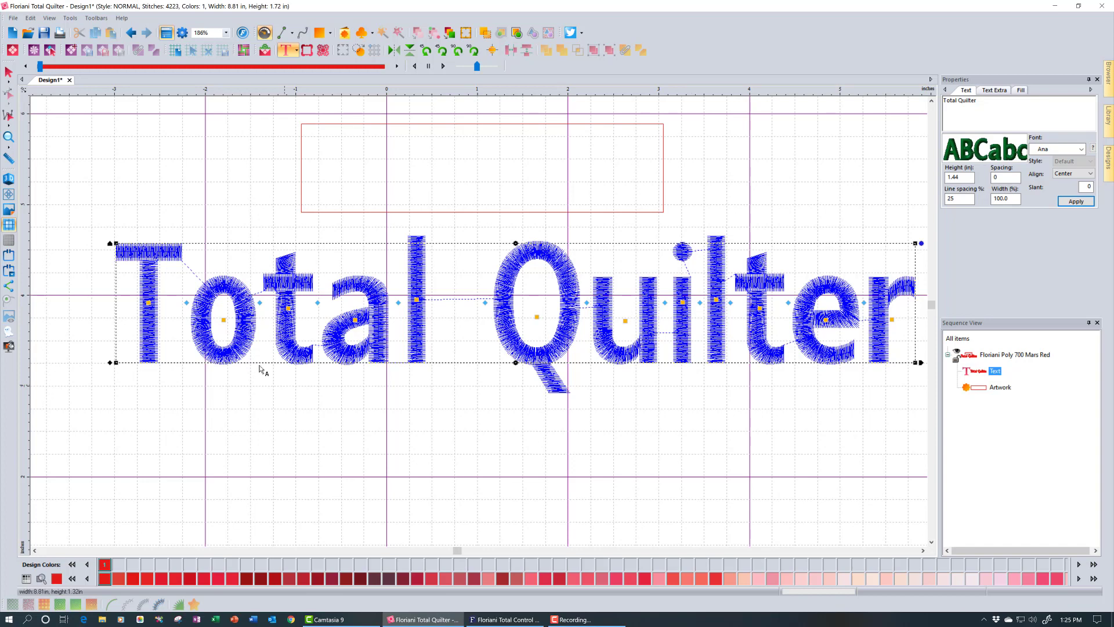
left_click(9, 75)
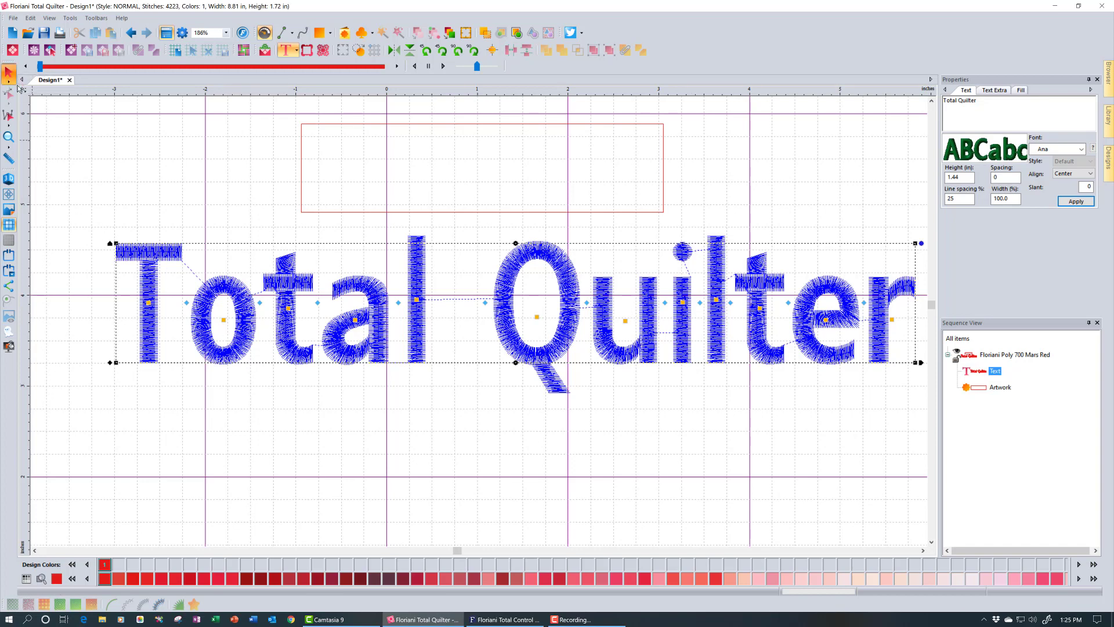
- Open the Total Quilter lettering for text editing so that its individual letter handles can be used
right_click(202, 323)
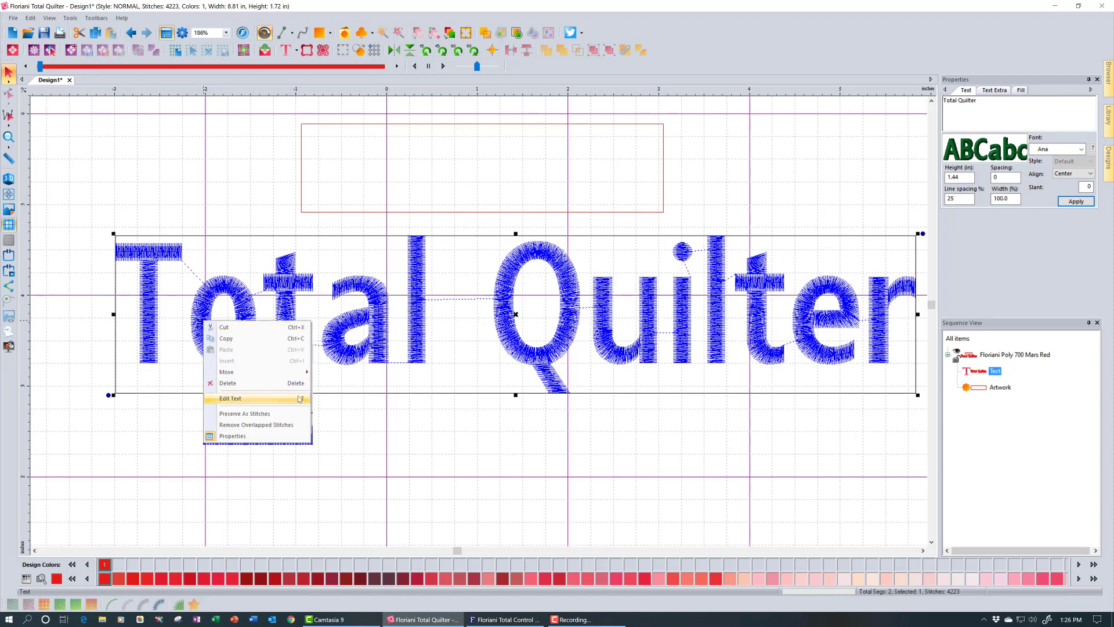
left_click(343, 433)
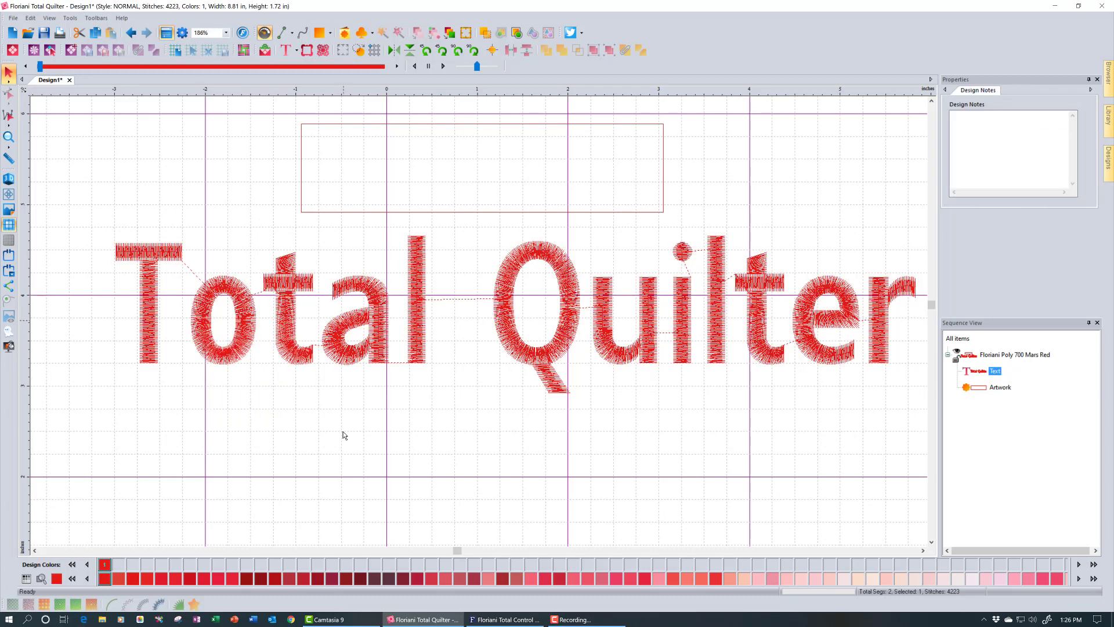
left_click(295, 358)
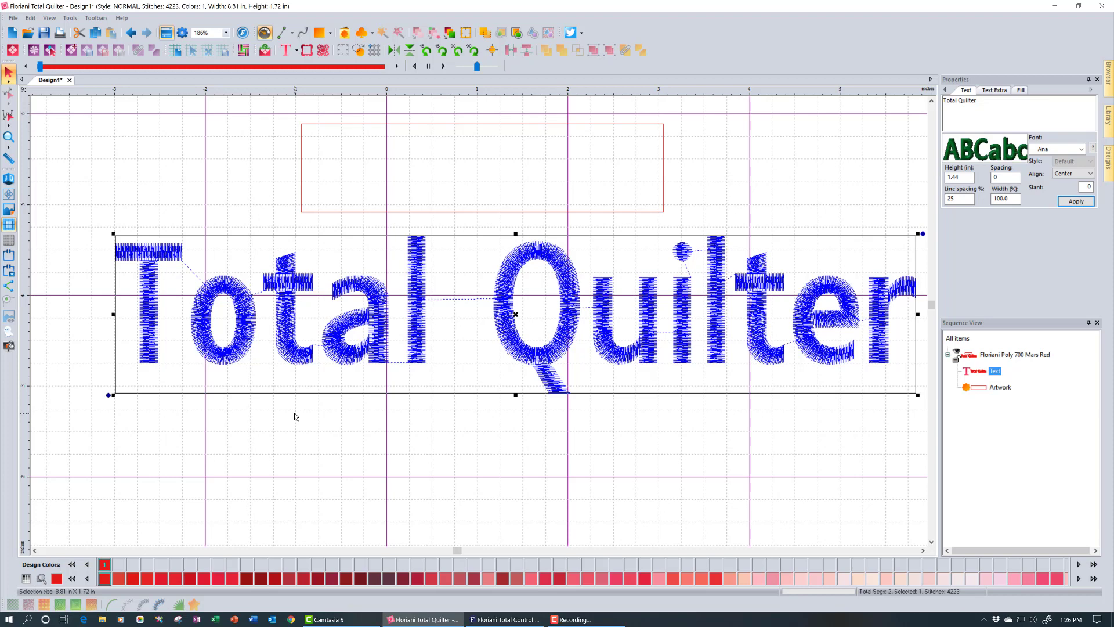
double_click(301, 377)
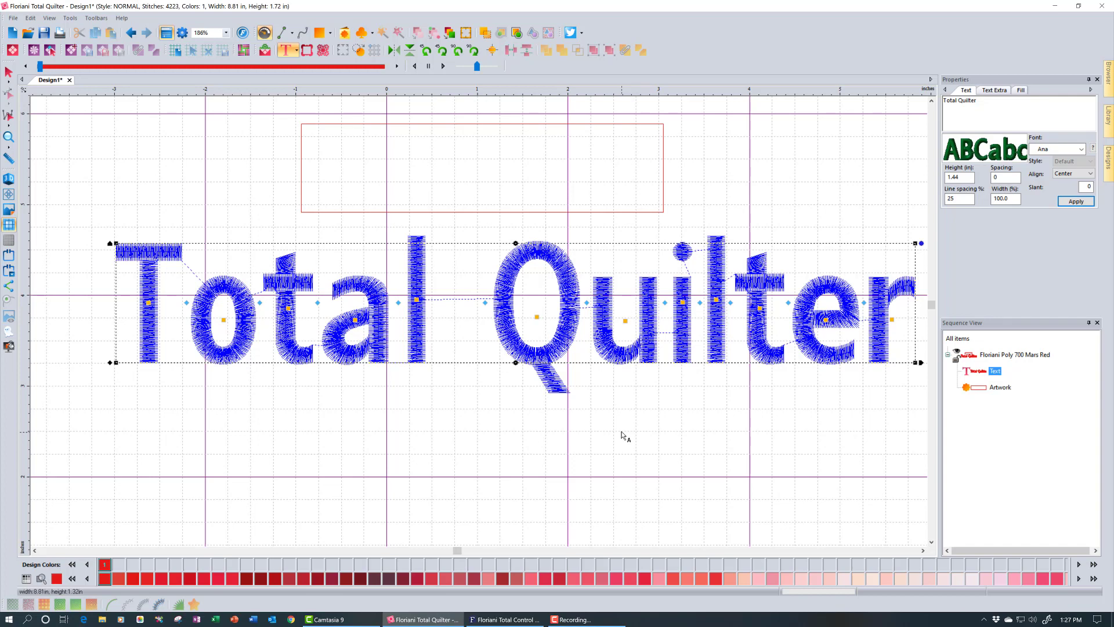
- Switch to the empty design in Floriani Total Control U, comparing its workspace with the one in Floriani Total Quilter
left_click(506, 621)
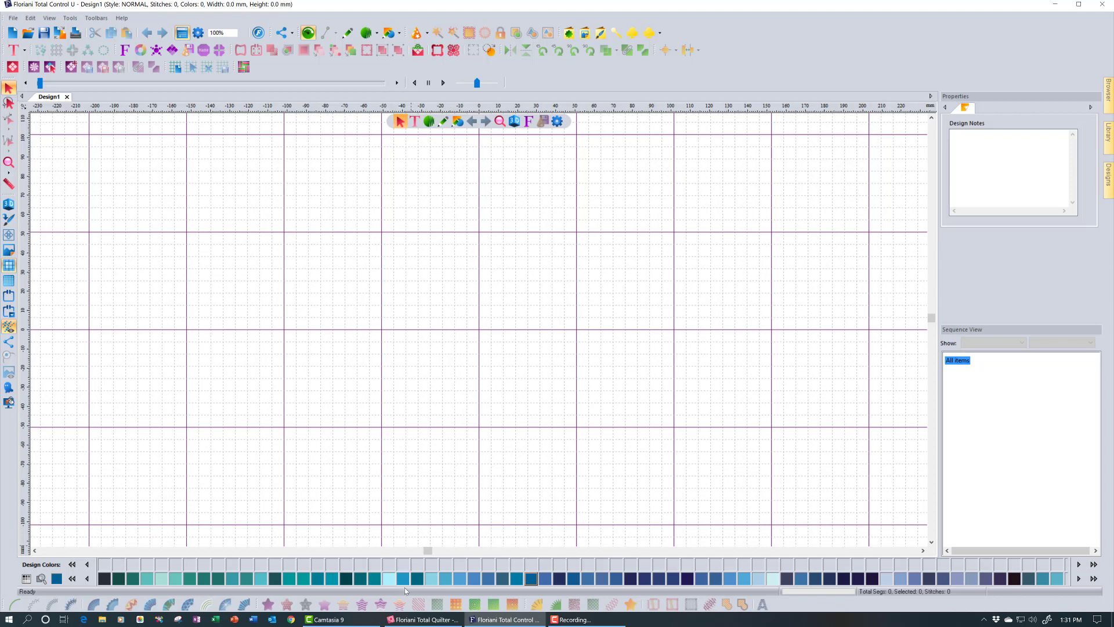
left_click(418, 620)
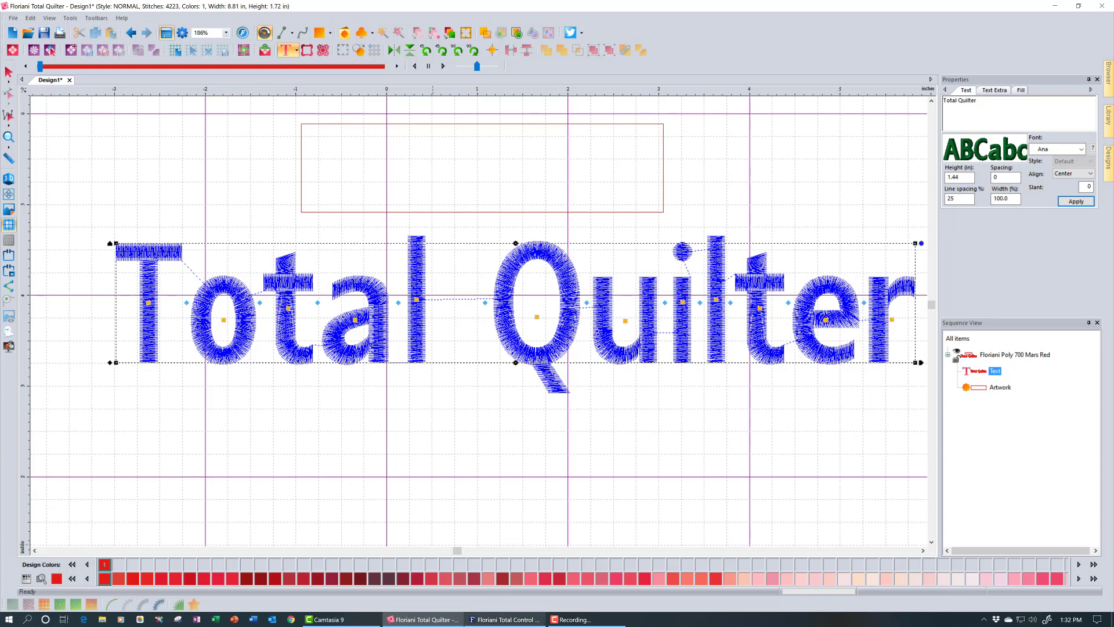
left_click(505, 619)
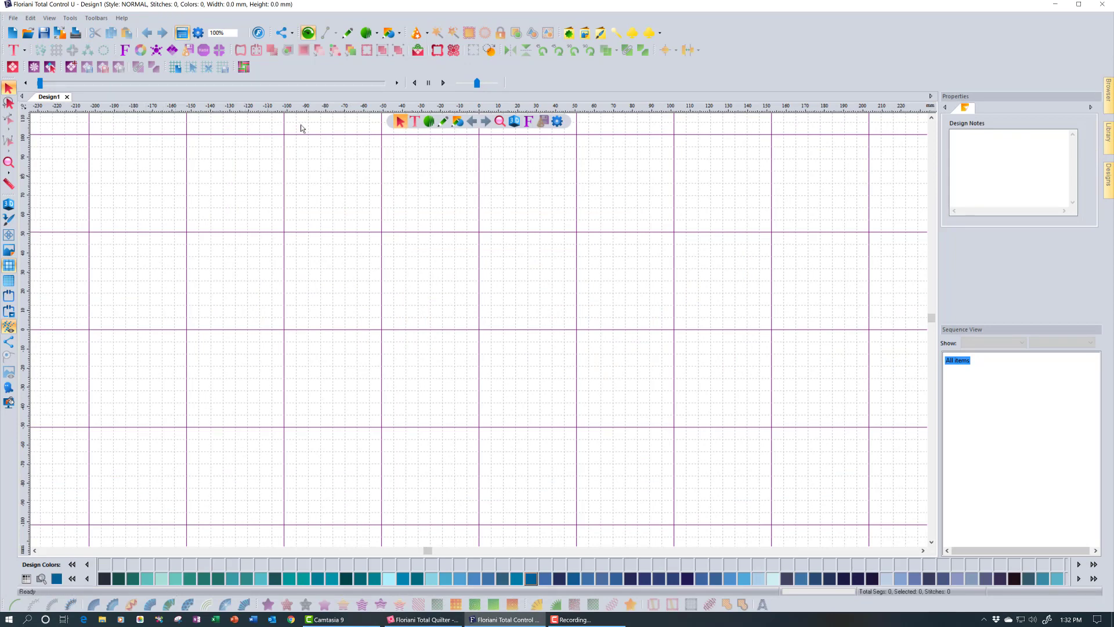
- Draw a rectangle about 100.5 by 93.4 mm around the middle of the empty design
left_click(377, 33)
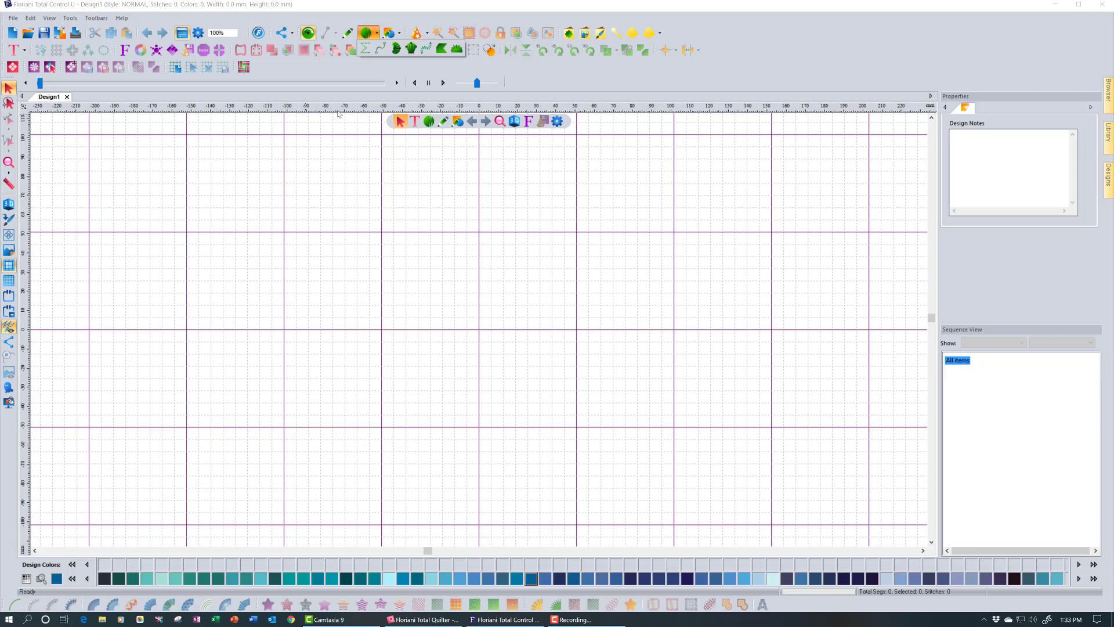
left_click(387, 34)
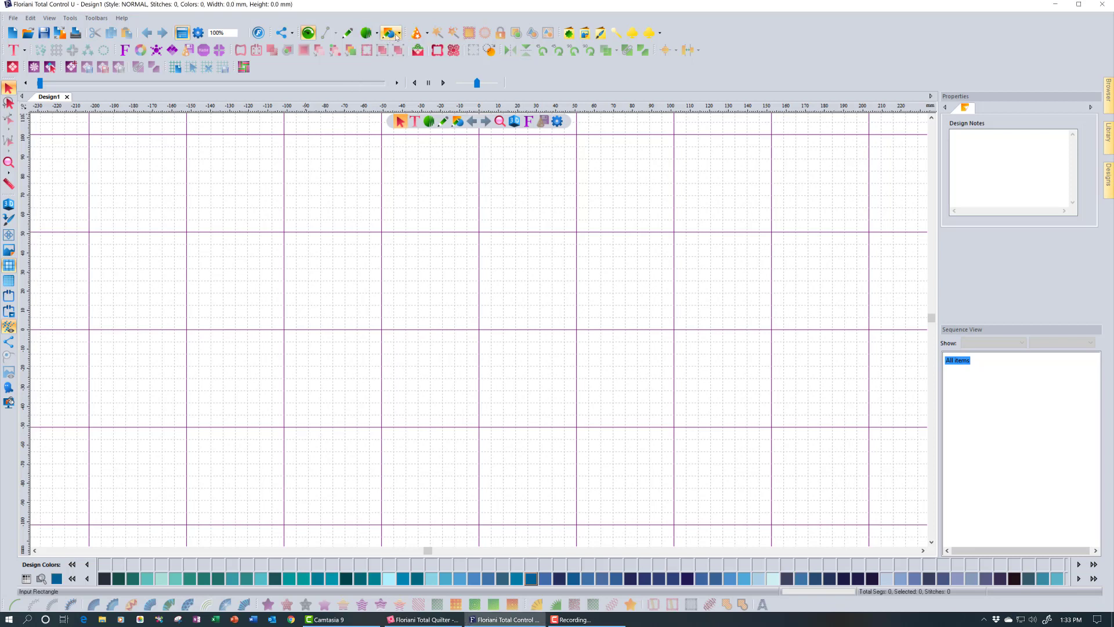
left_click(399, 34)
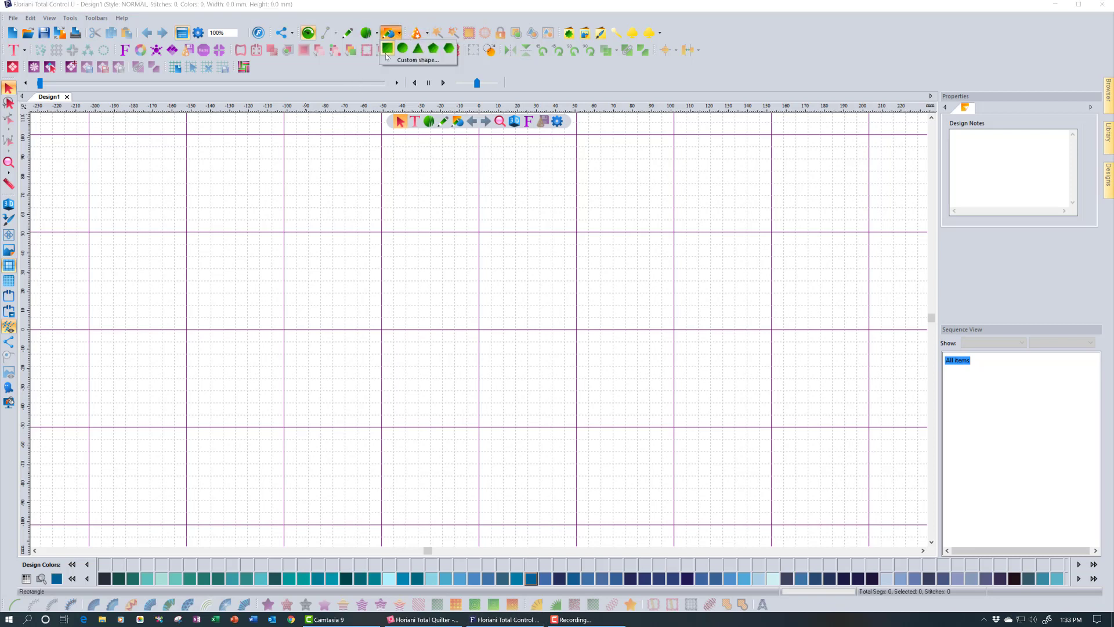
left_click(386, 50)
left_click_drag(310, 232, 505, 415)
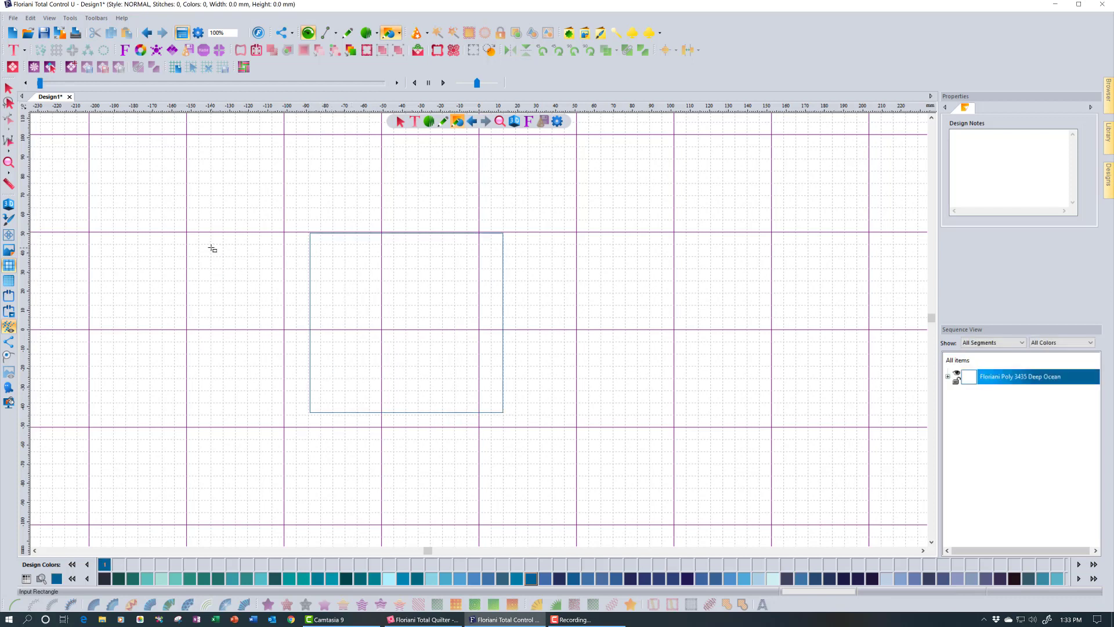
- Select the drawn rectangle and delete it from the design
left_click(10, 87)
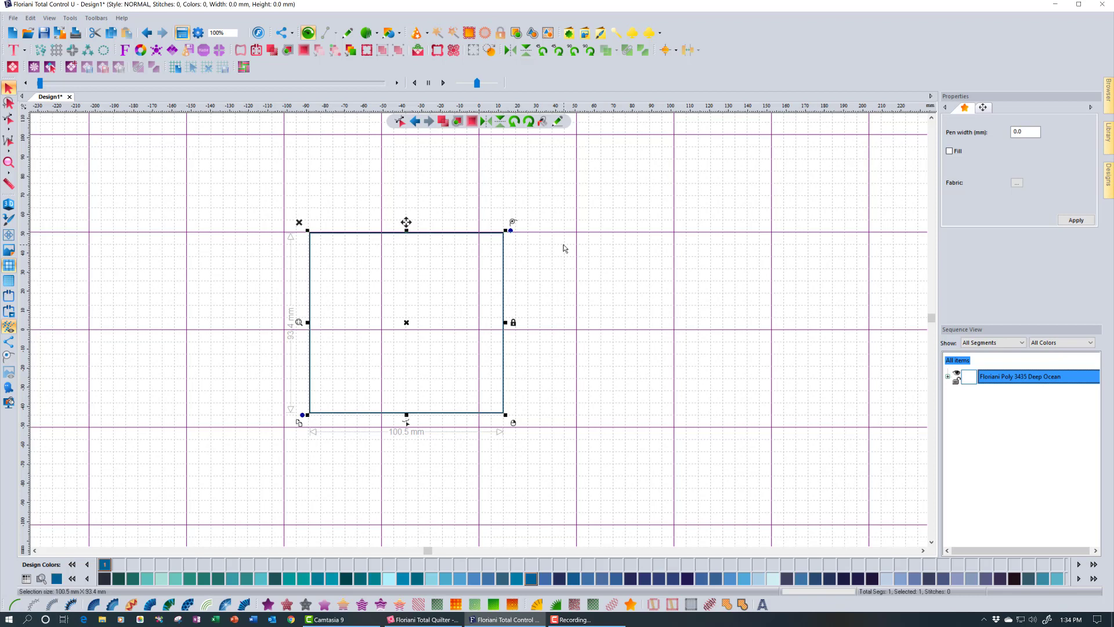
left_click(299, 223)
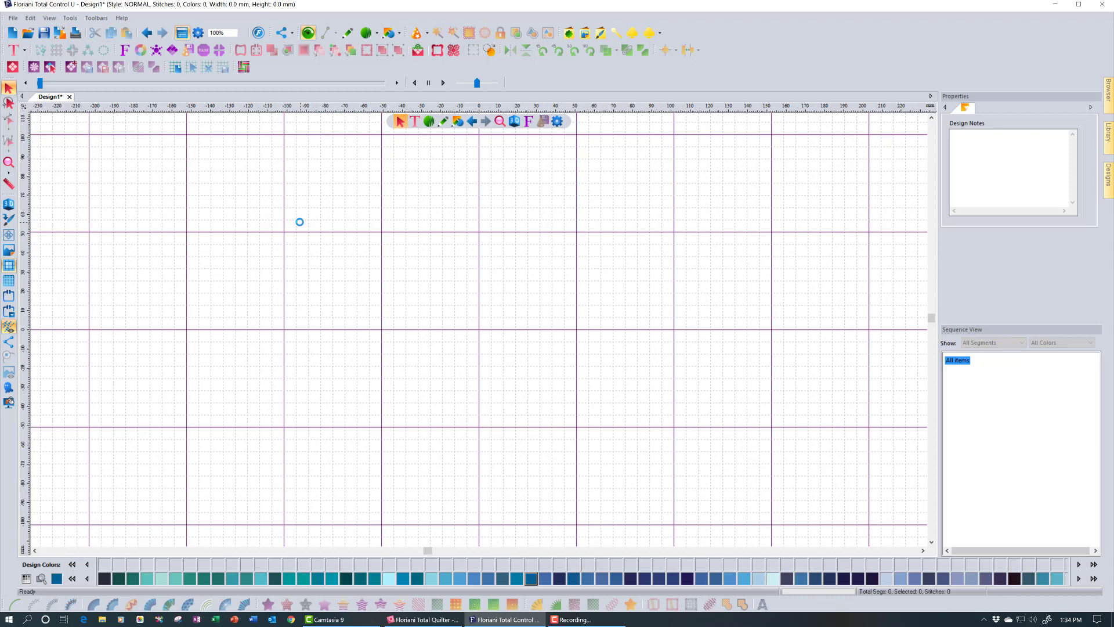
- Place the default MY TEXT lettering in the upper part of the design
left_click(19, 51)
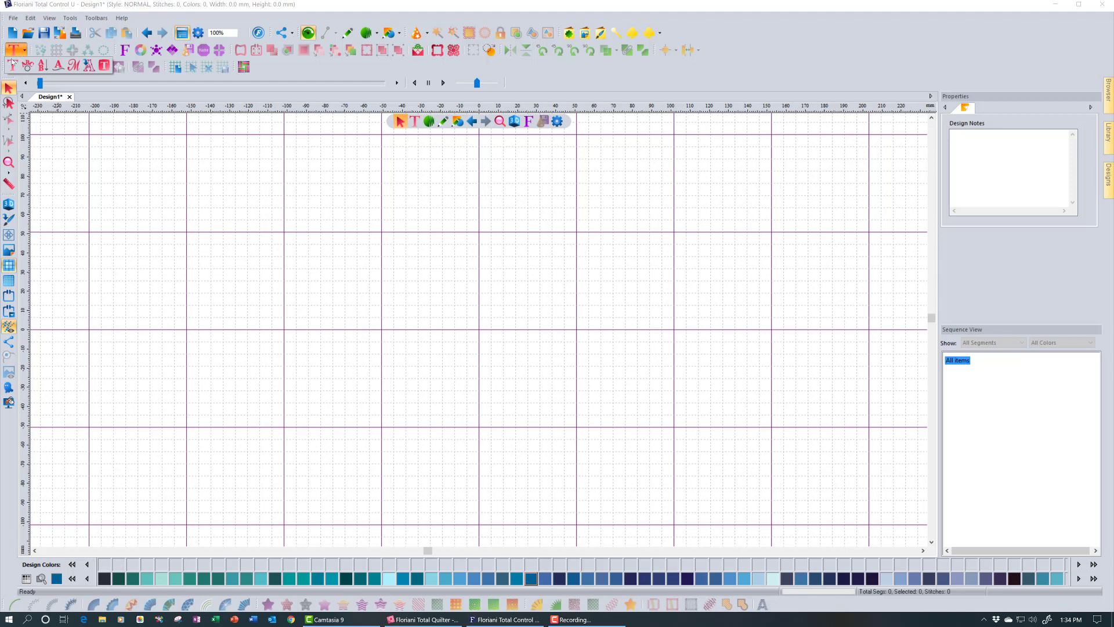
left_click(11, 62)
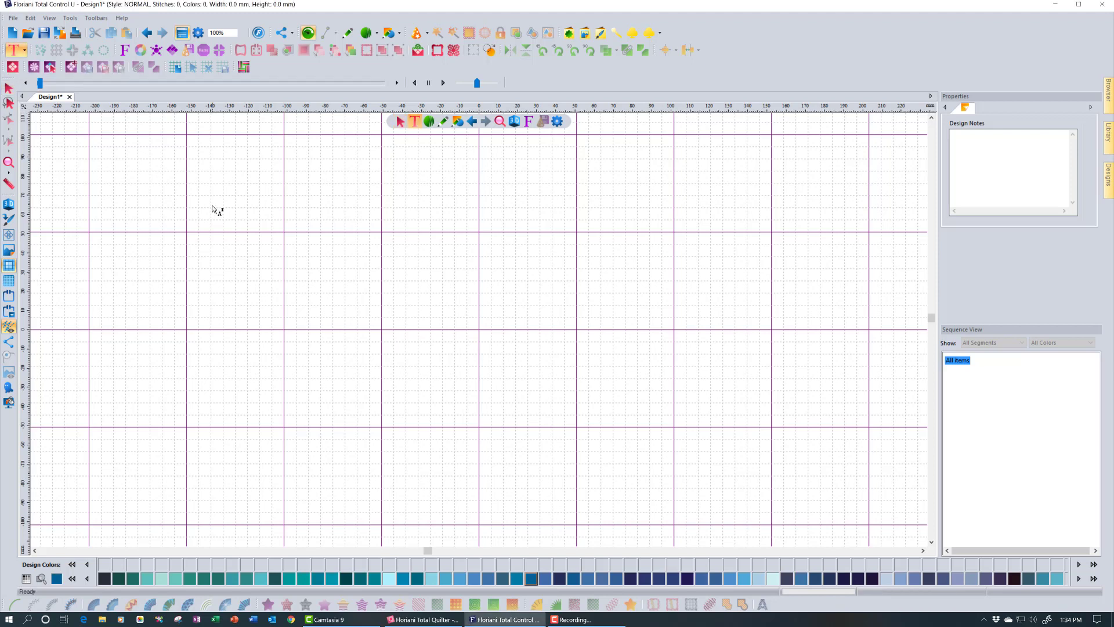
left_click(292, 253)
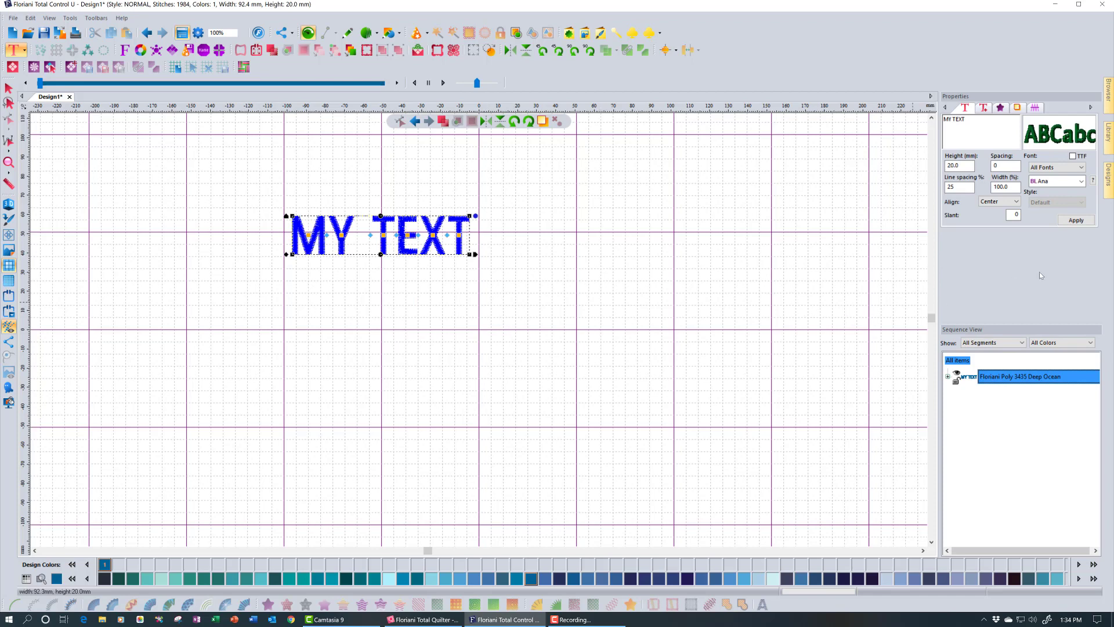
- Review the font categories and browse the embroidery font list available for the lettering, keeping the Ana font
left_click(1081, 169)
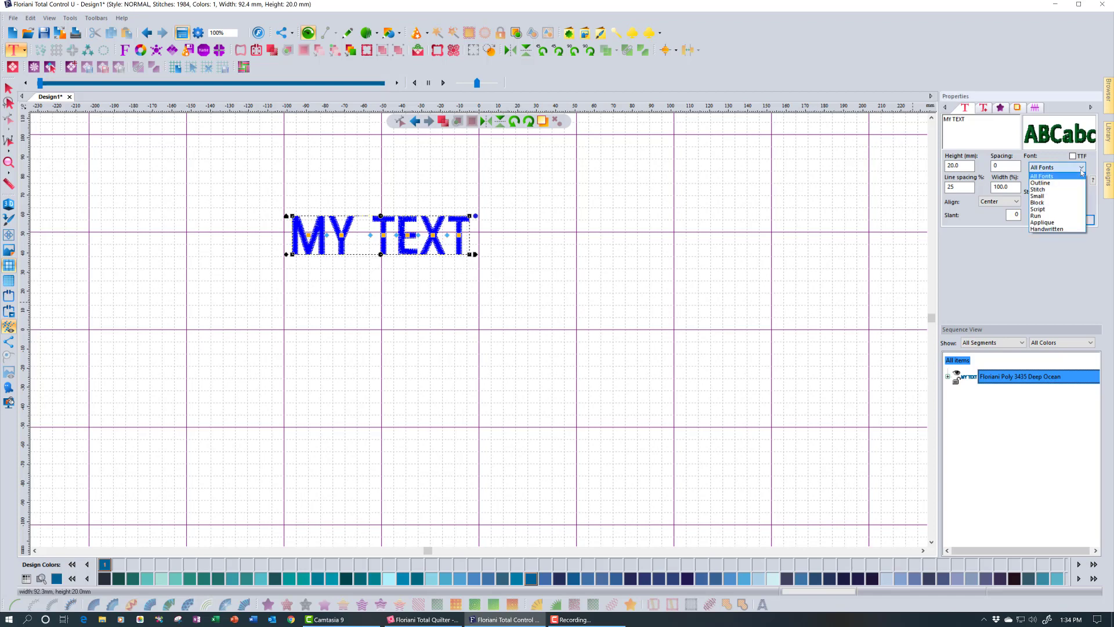
left_click(1082, 175)
left_click(1081, 181)
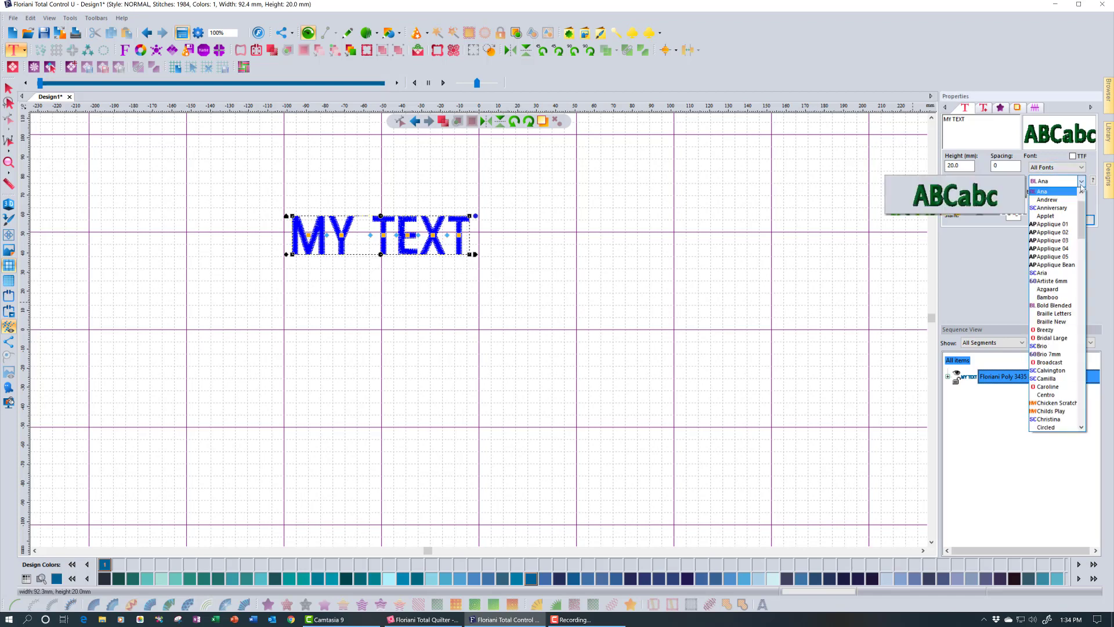
mouse_move(1083, 219)
left_mouse_down()
mouse_move(1089, 421)
mouse_move(1076, 197)
left_mouse_up()
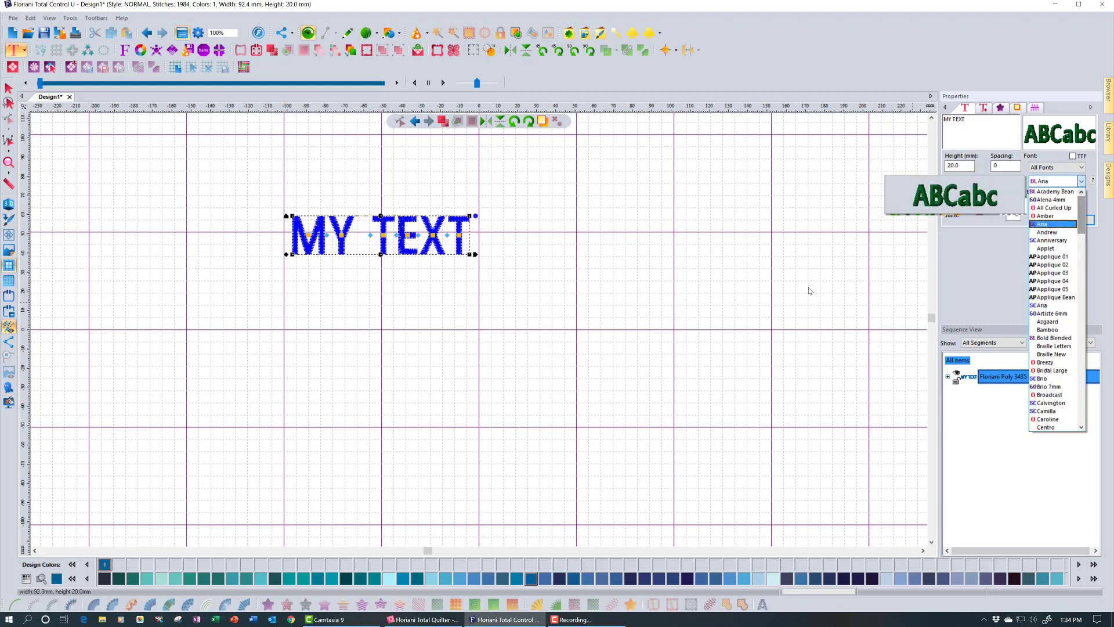
left_click(808, 288)
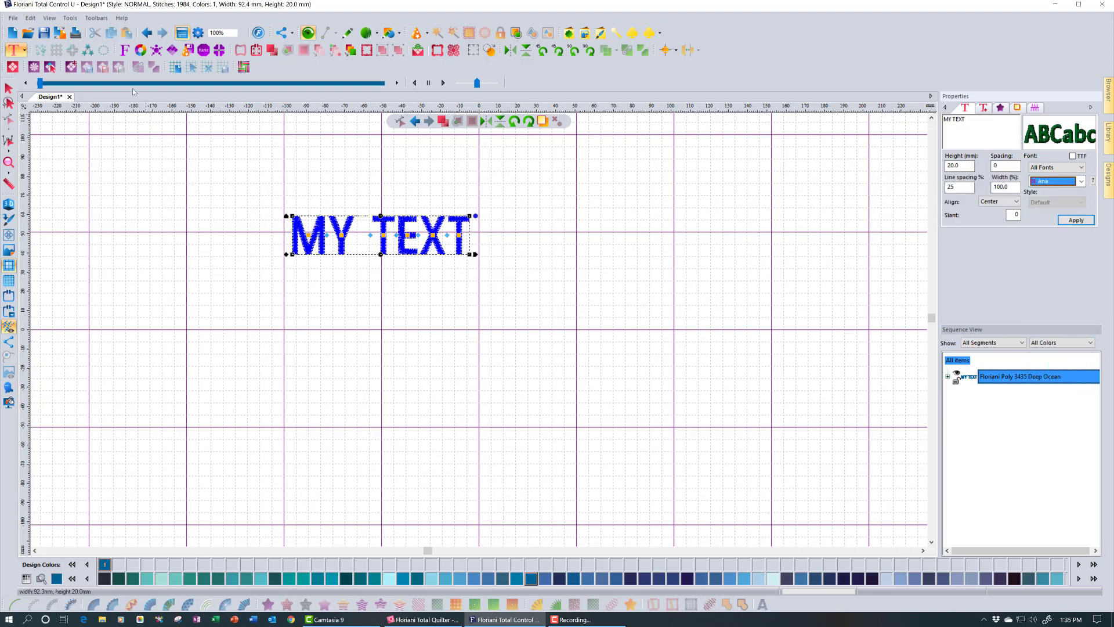
- Preview the Bamboo embroidery font's sample text in Font Play and close the preview
left_click(124, 51)
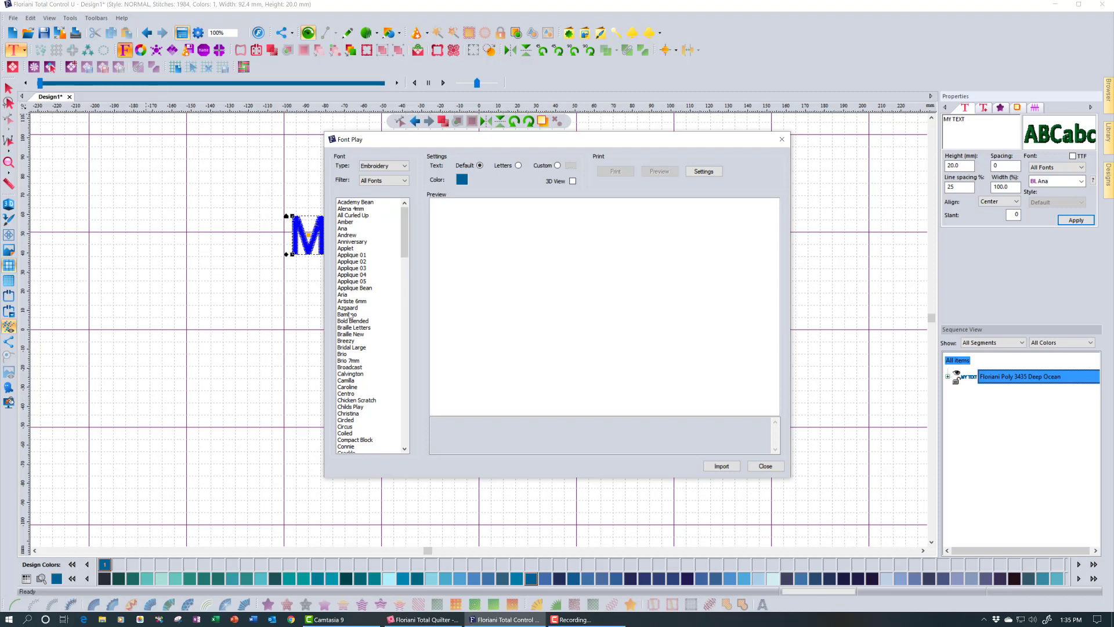
left_click(350, 315)
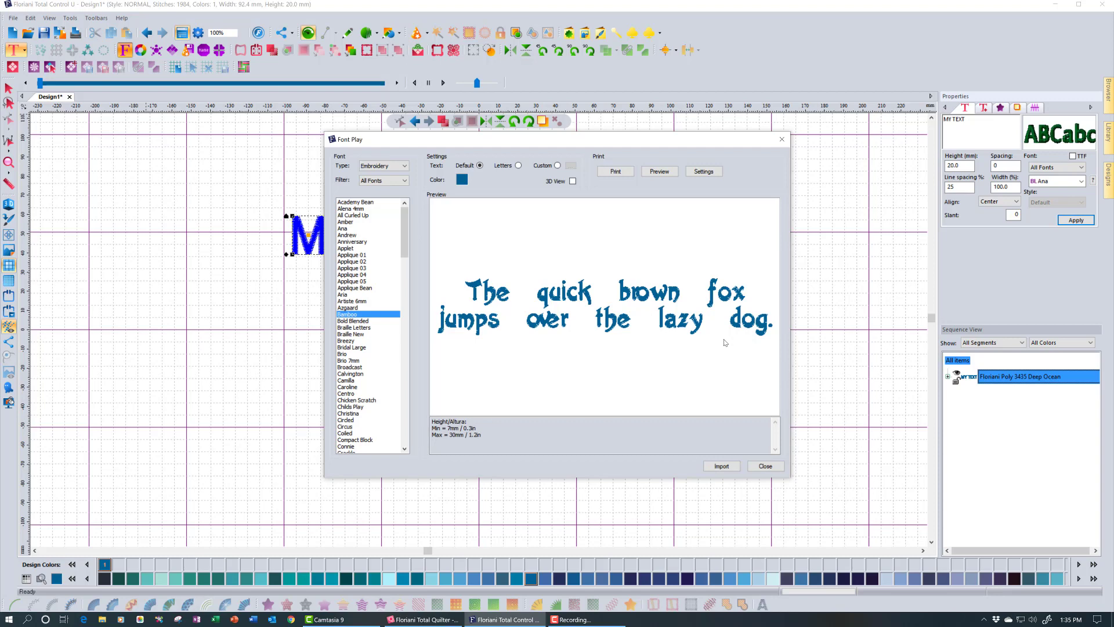
left_click(766, 466)
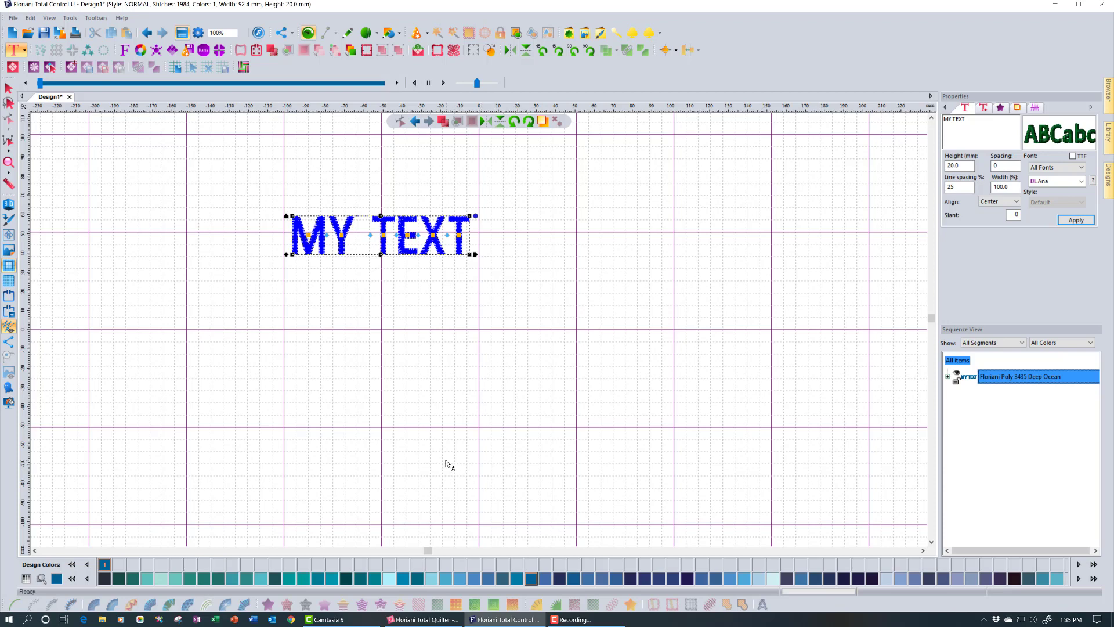
left_click(124, 51)
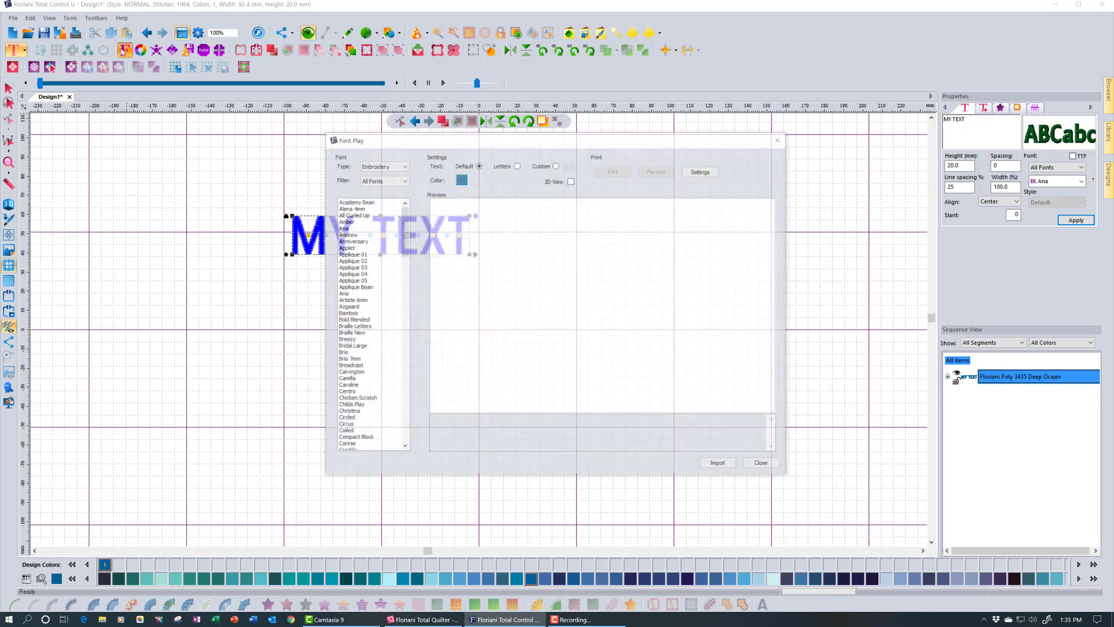
left_click(781, 139)
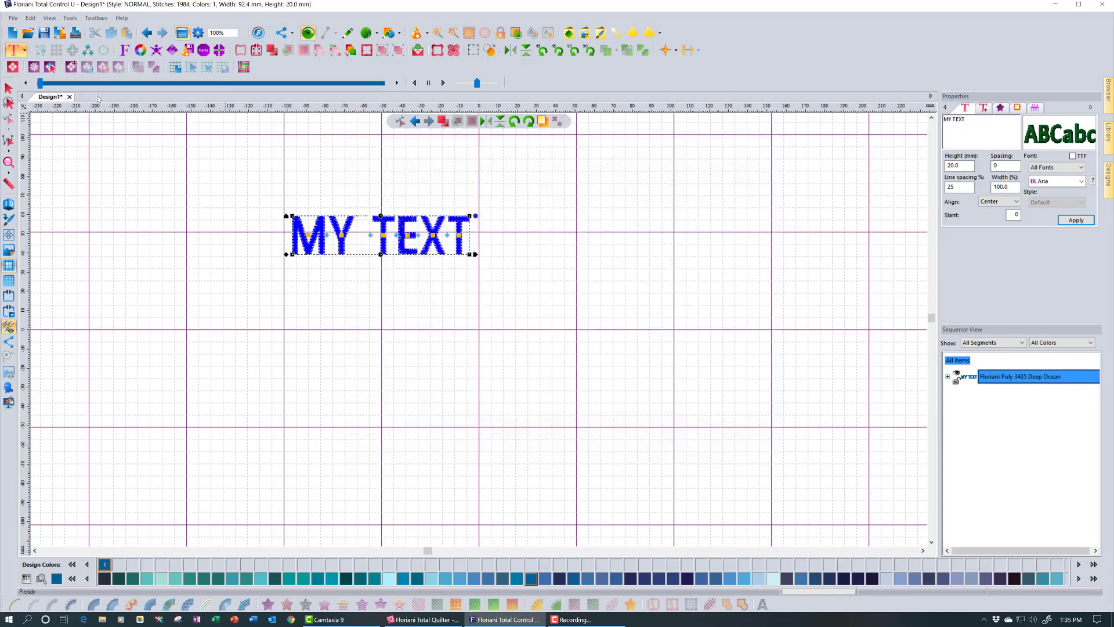
- Select the MY TEXT lettering and delete it from the design
left_click(25, 53)
left_click(6, 87)
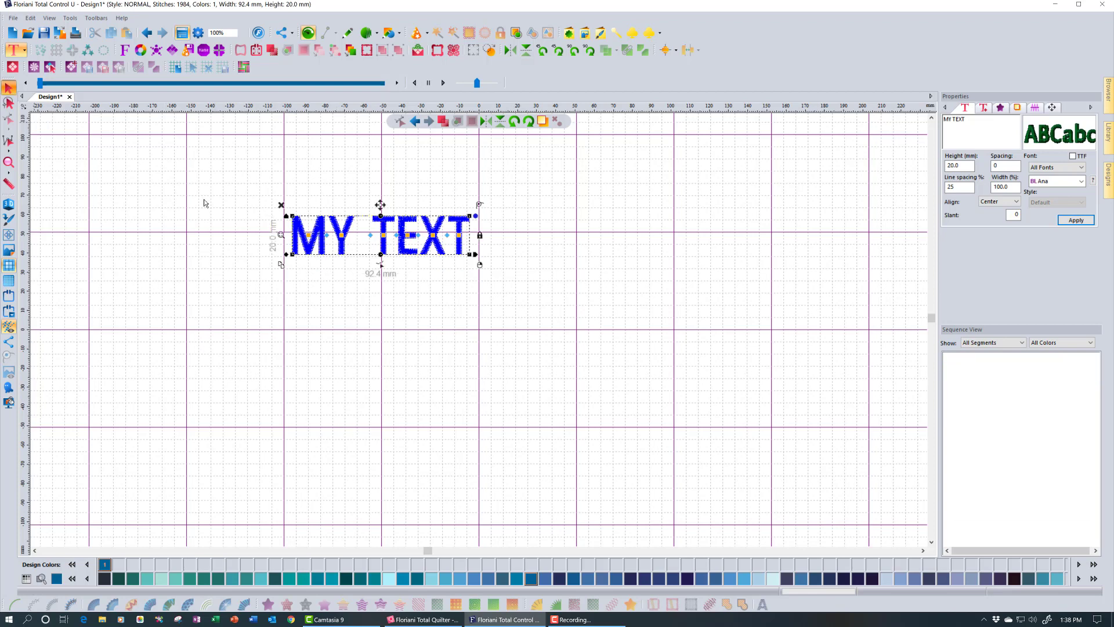
left_click(279, 203)
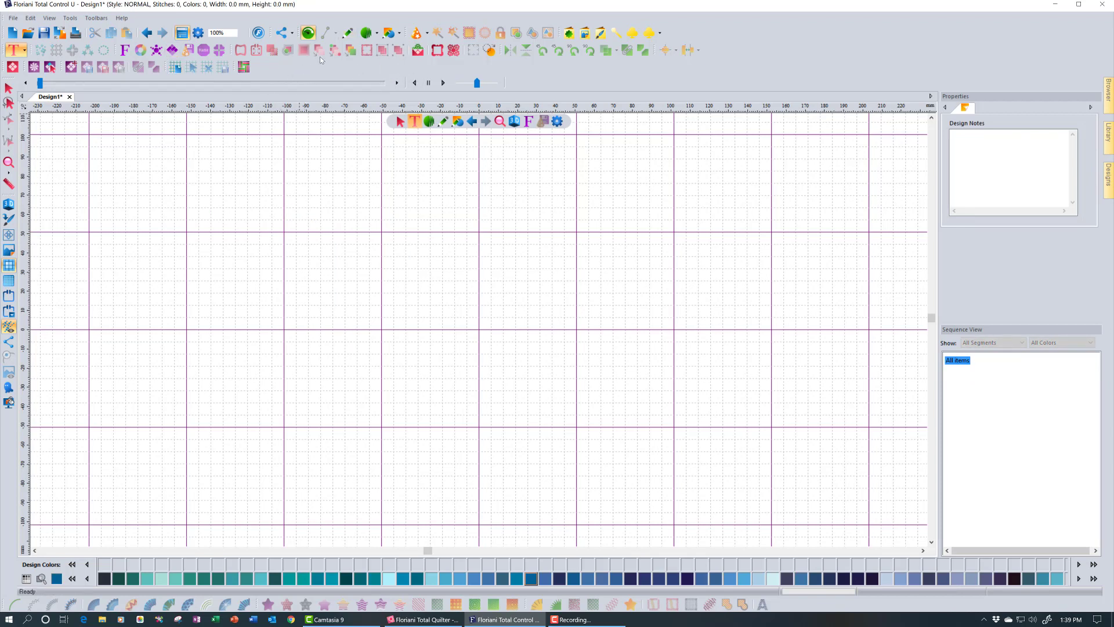
- Draw a rectangle about 110.6 by 131.5 mm around the middle of the design and fill it with stipple stitching
left_click(389, 34)
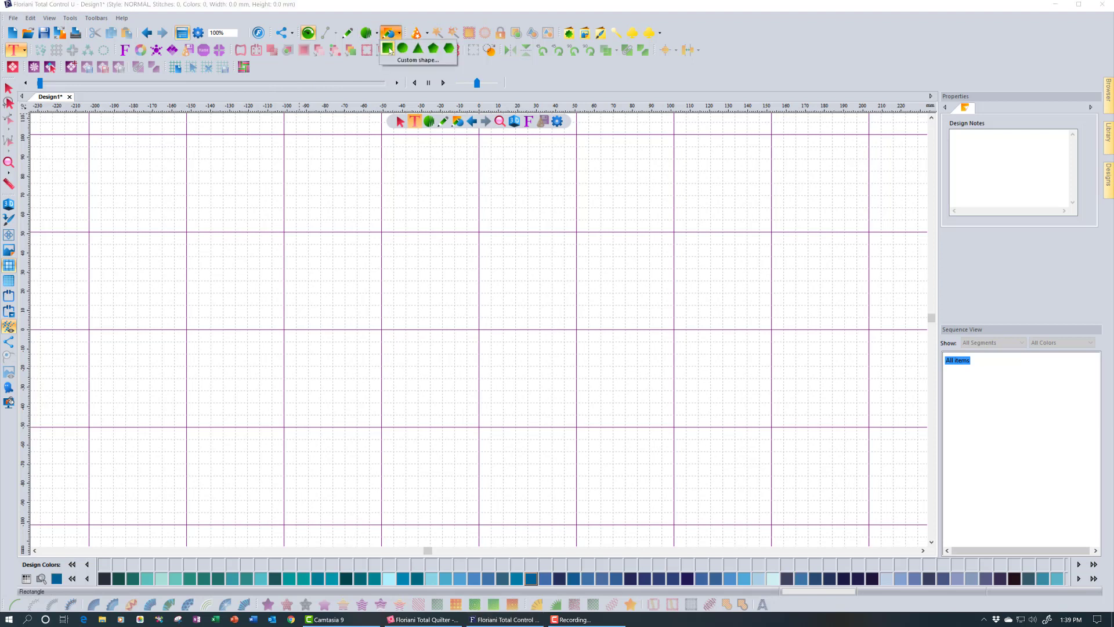
left_click(388, 49)
left_click_drag(311, 199, 522, 451)
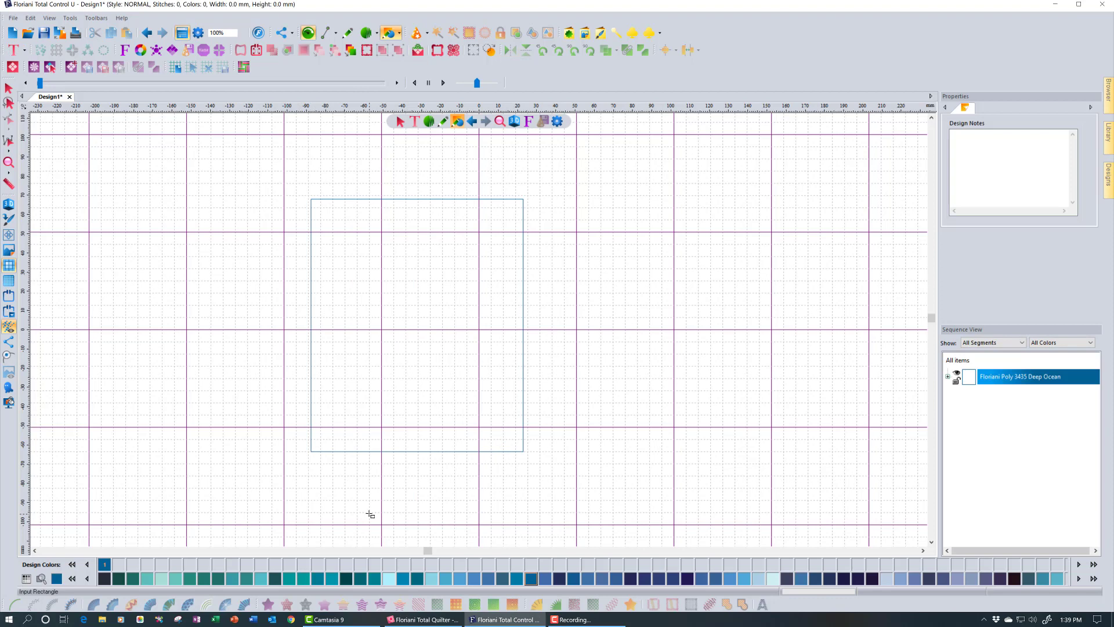
left_click(9, 88)
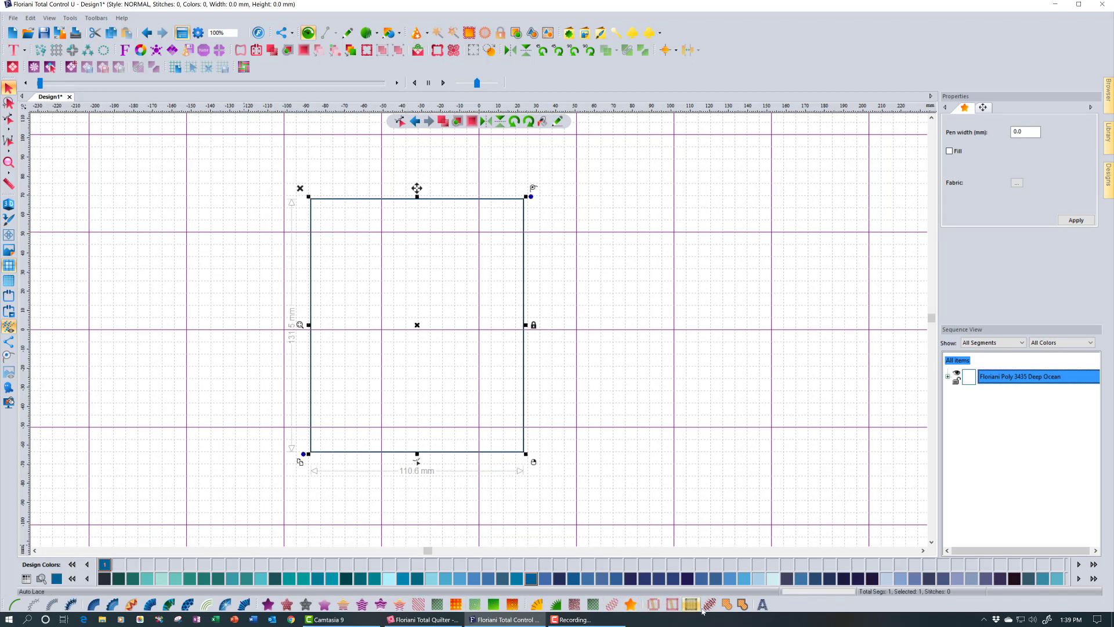
left_click(576, 605)
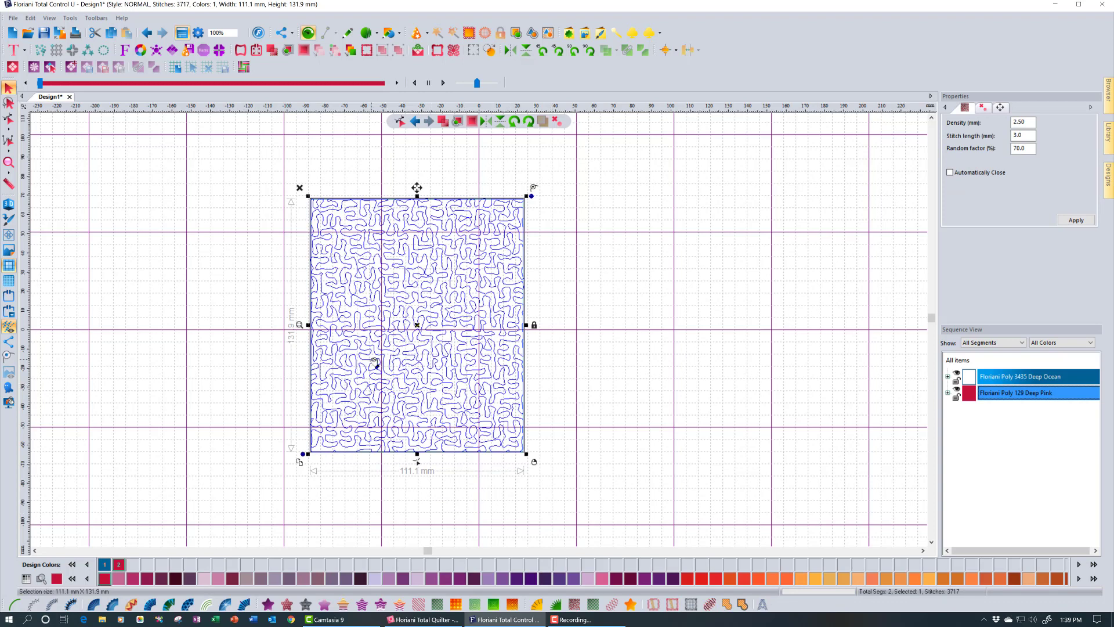
- Review the operations offered for the stipple fill, and delete the fill together with its rectangle
right_click(375, 363)
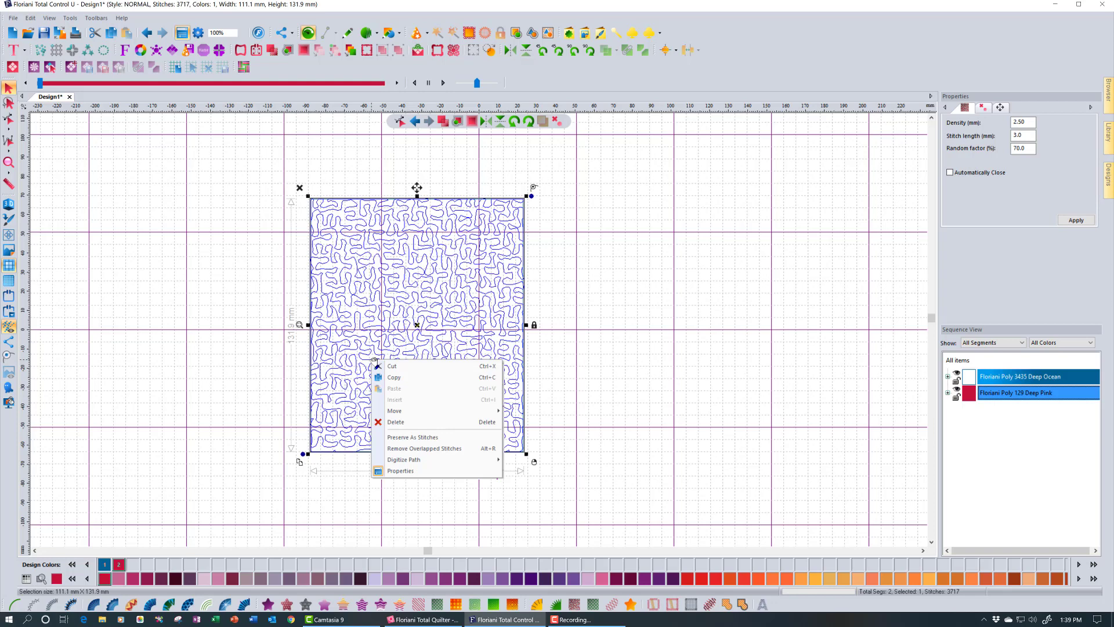
left_click(650, 370)
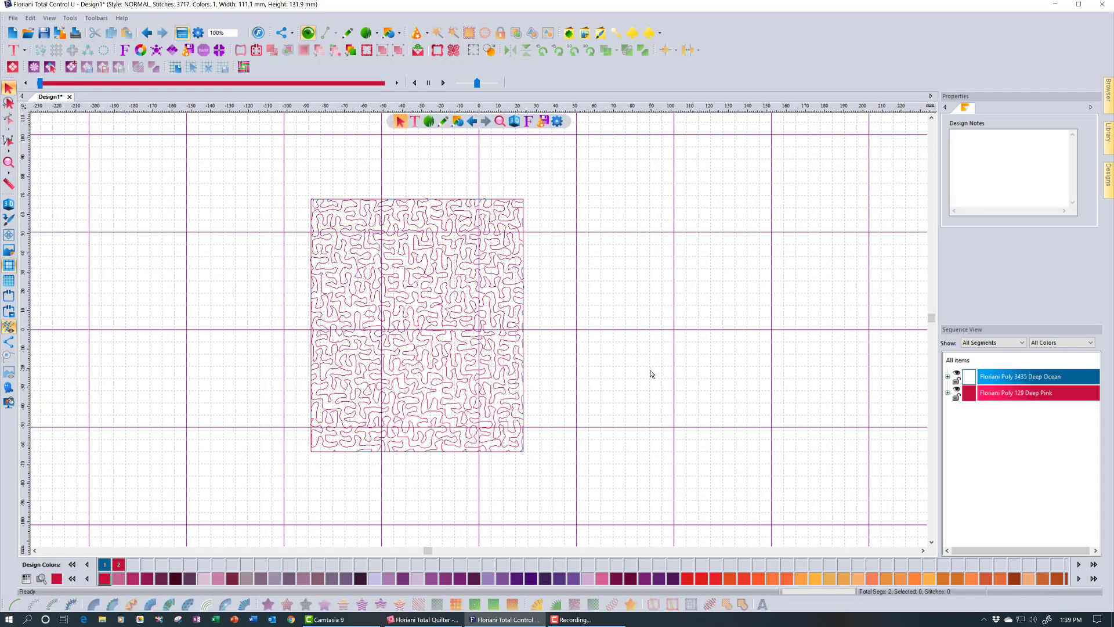
left_click(497, 383)
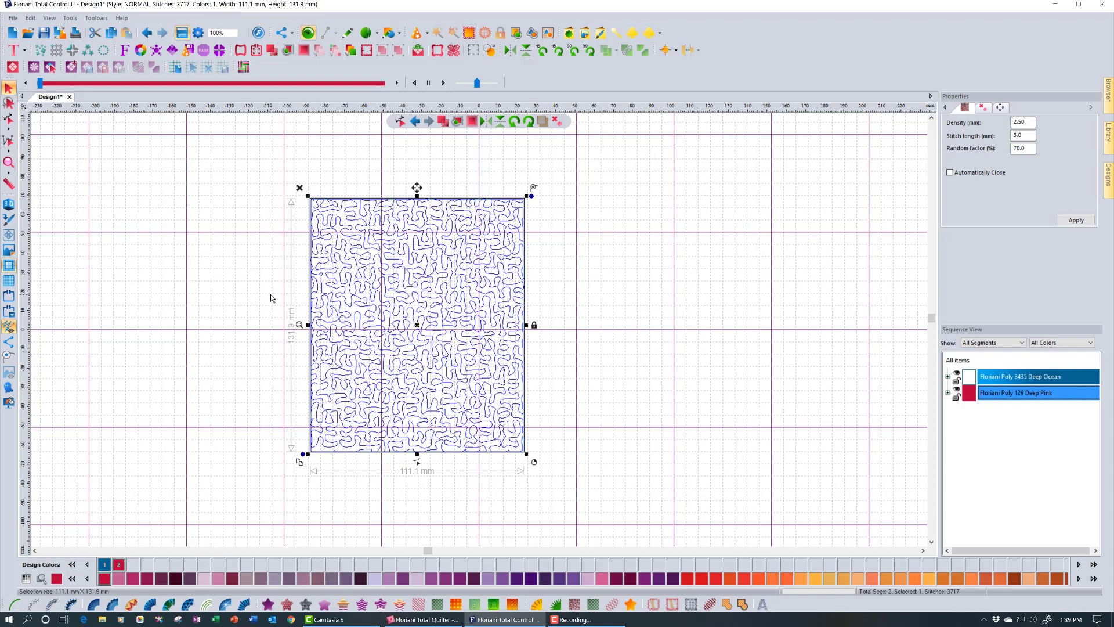
left_click_drag(266, 168, 565, 481)
key("Delete")
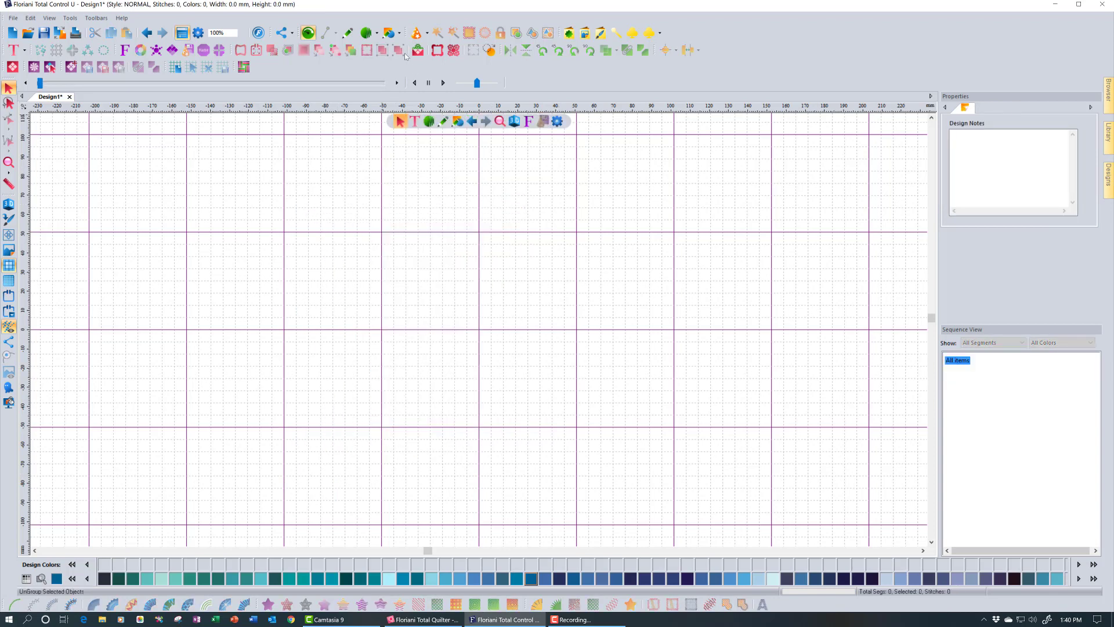
- Draw a rectangle about 135.7 by 116.9 mm in the middle of the design and fill it with stipple stitching
left_click(389, 33)
left_click(387, 50)
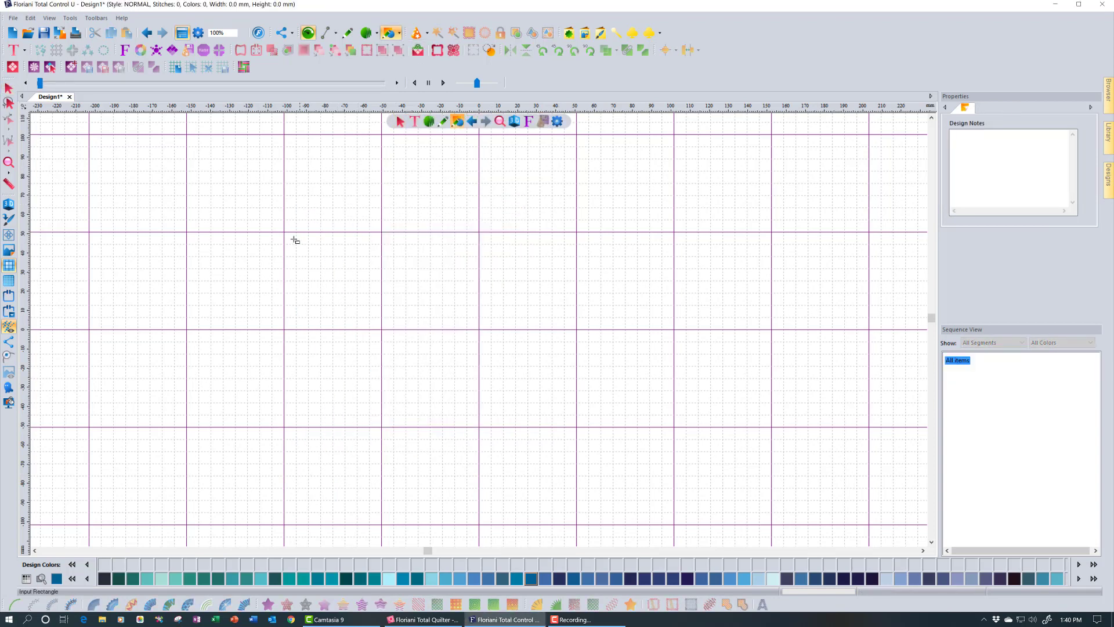
left_click_drag(291, 240, 552, 465)
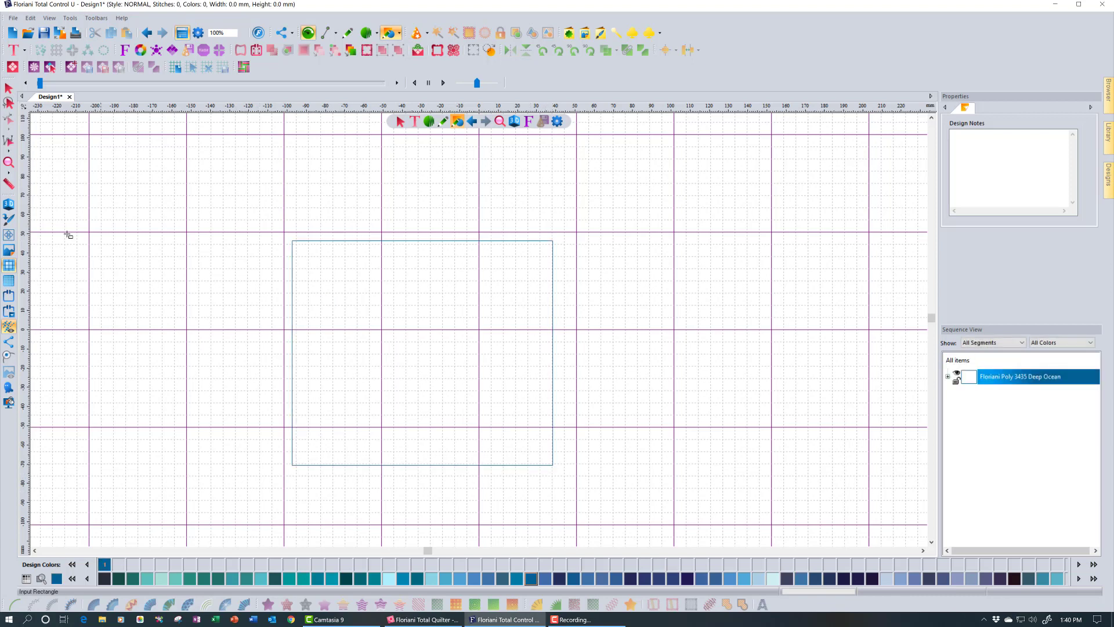
left_click(9, 87)
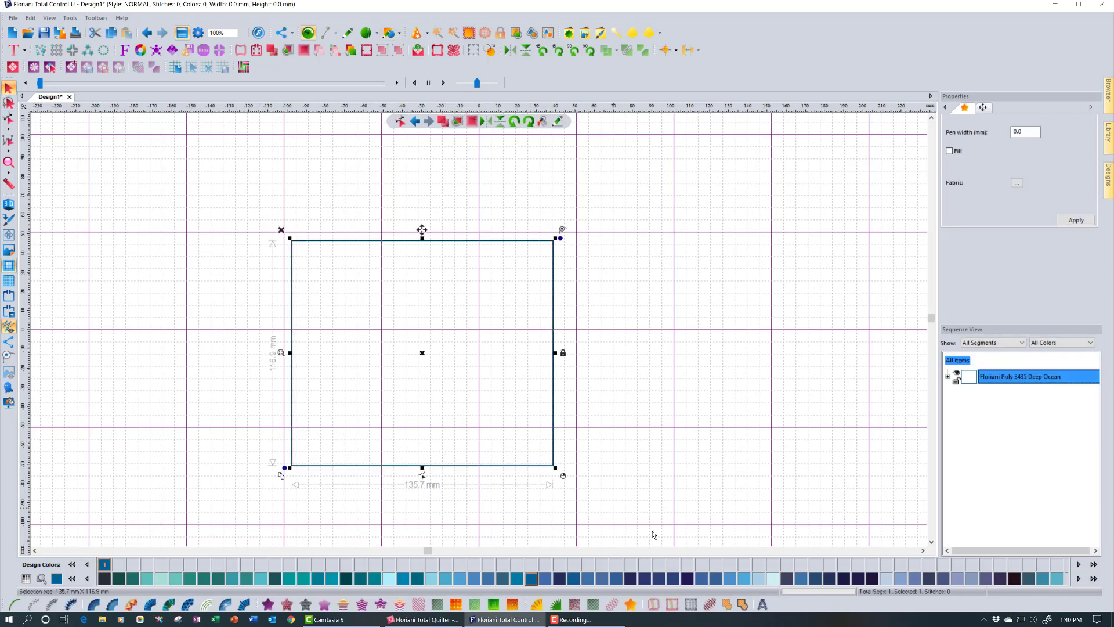
left_click(575, 604)
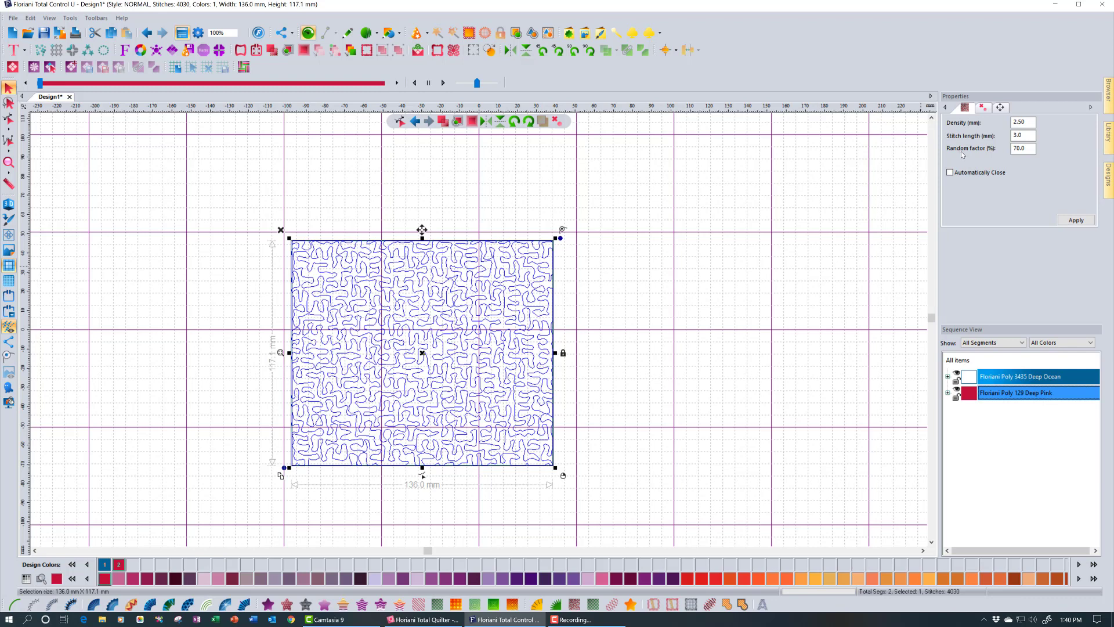
- Check the stipple fill's start, end and tie commands, and set its random factor to 90%
left_click(983, 108)
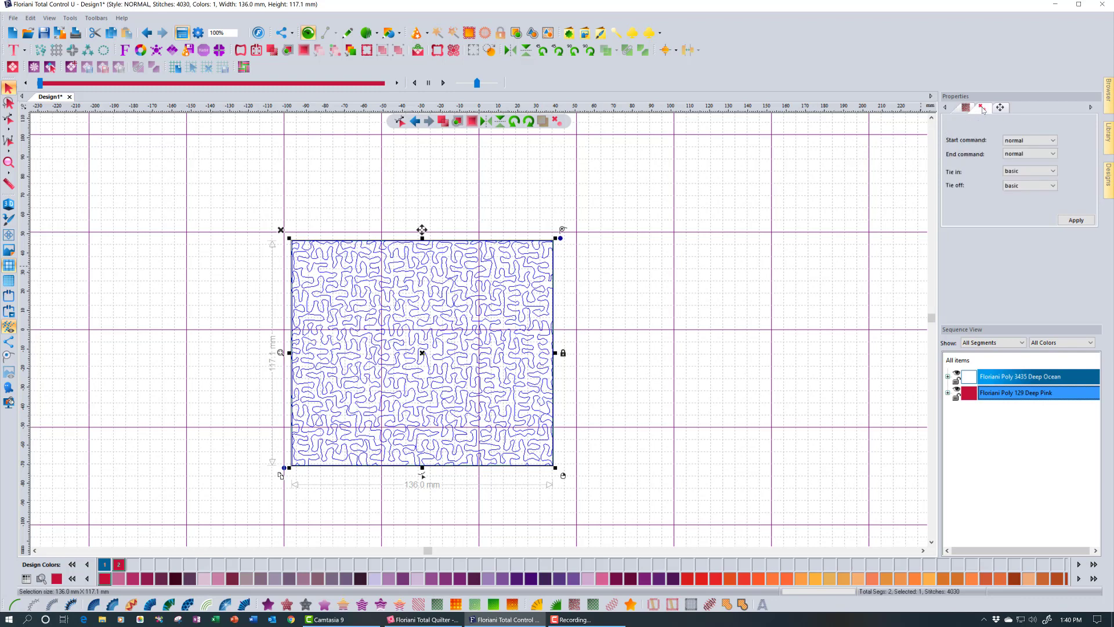
left_click(964, 108)
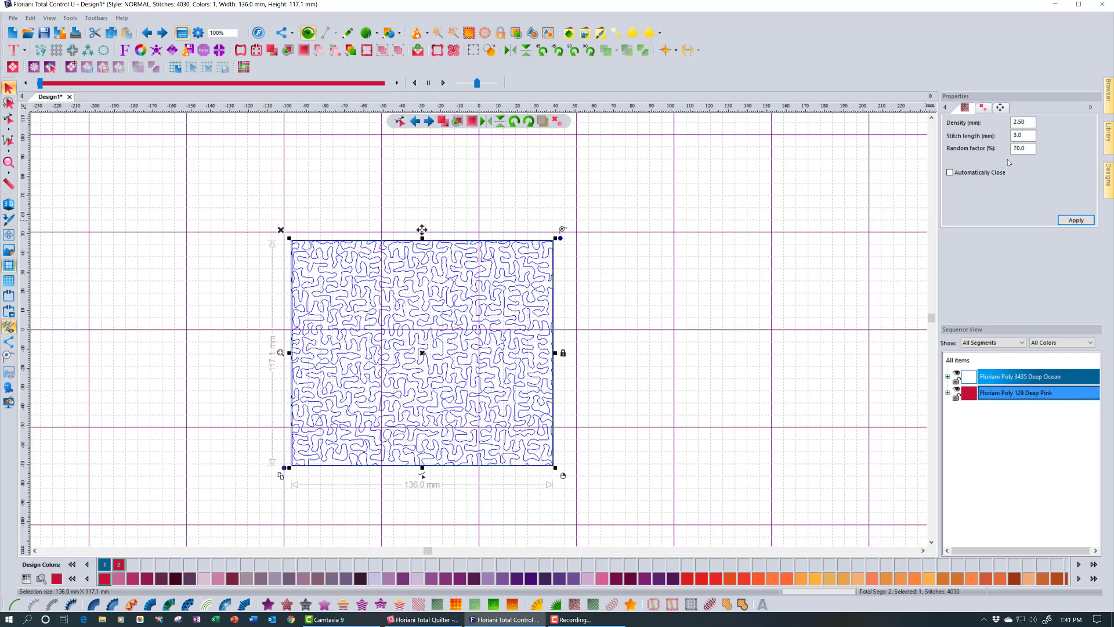
left_click(1025, 152)
left_click_drag(1027, 149, 988, 153)
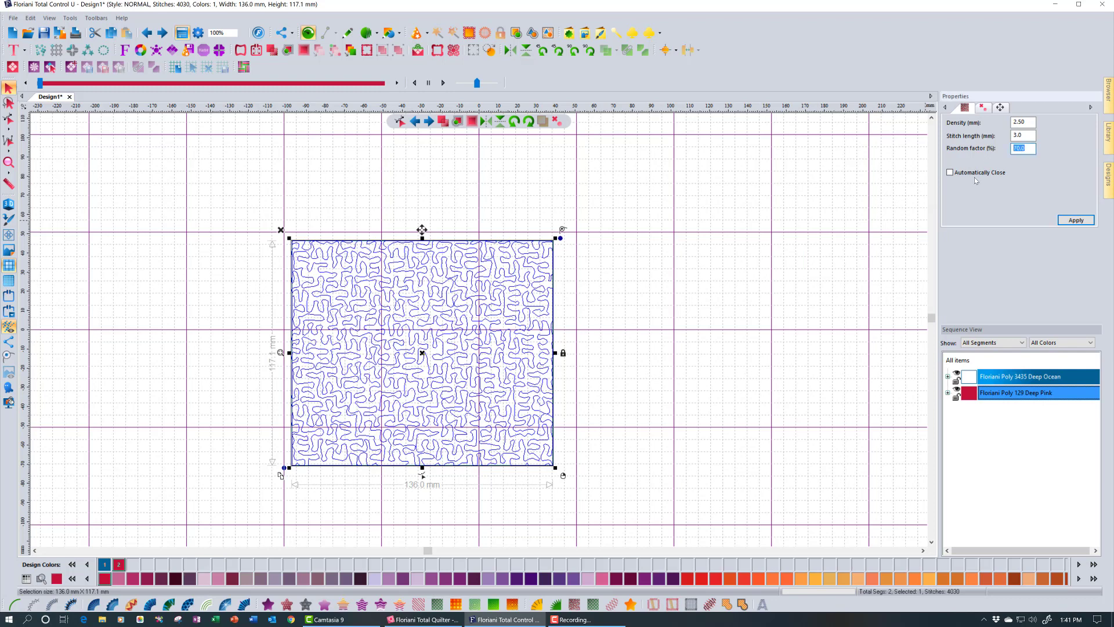
type("90")
left_click(1068, 221)
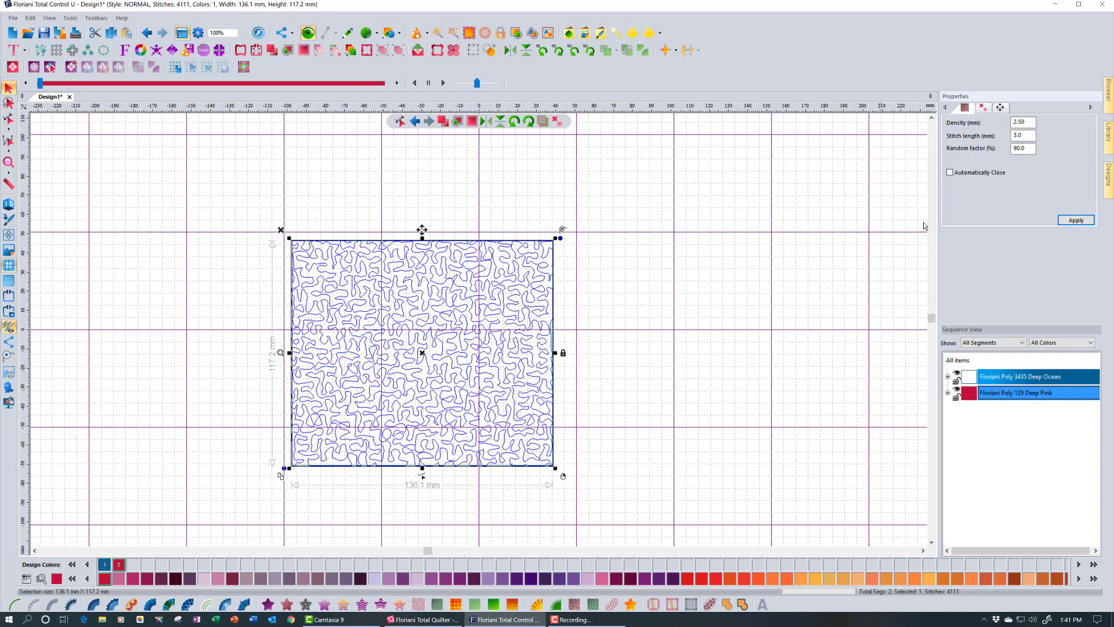
- Set the stipple fill's random factor to 30% and apply the change
left_click_drag(1027, 148, 1006, 152)
type("30")
left_click(1082, 223)
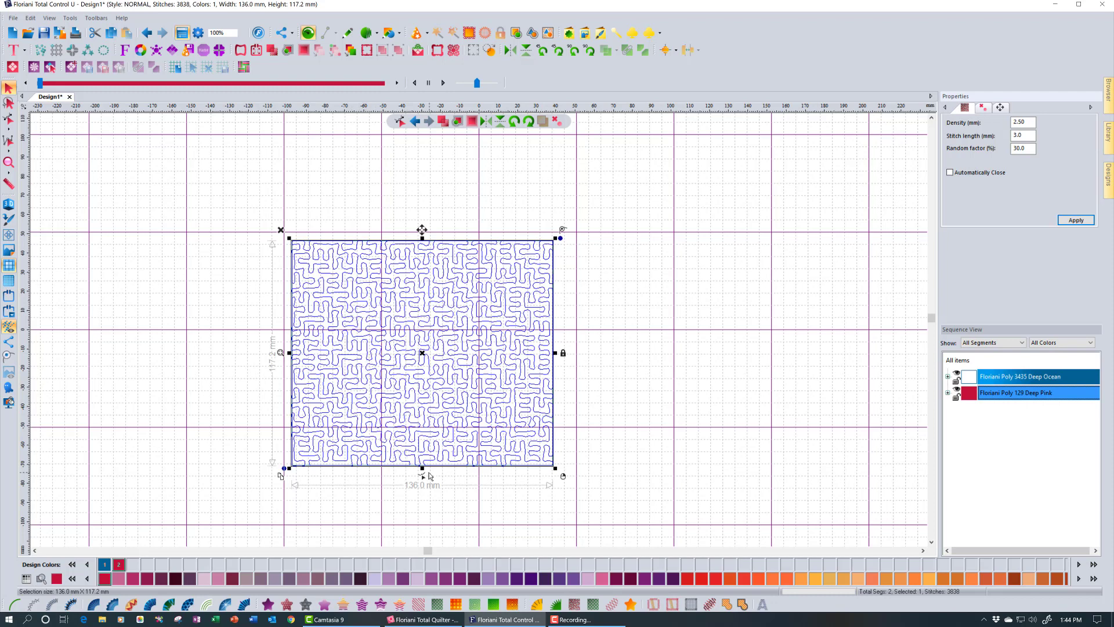
- Check the stipple fill's outline in shape editing, and preserve the fill as stitches
left_click(421, 477)
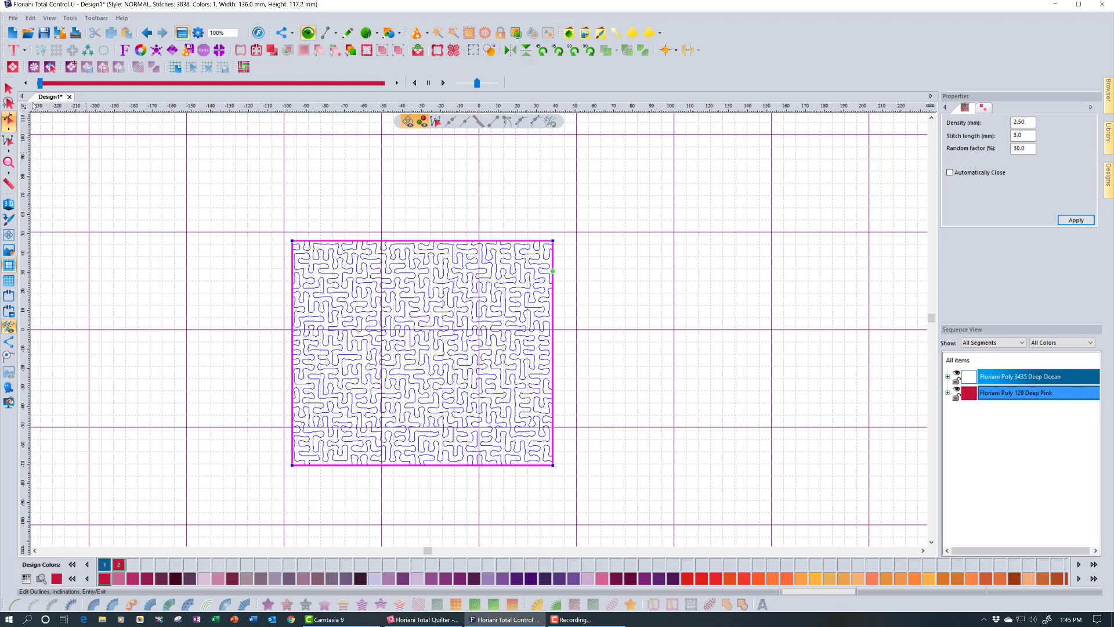
left_click(9, 88)
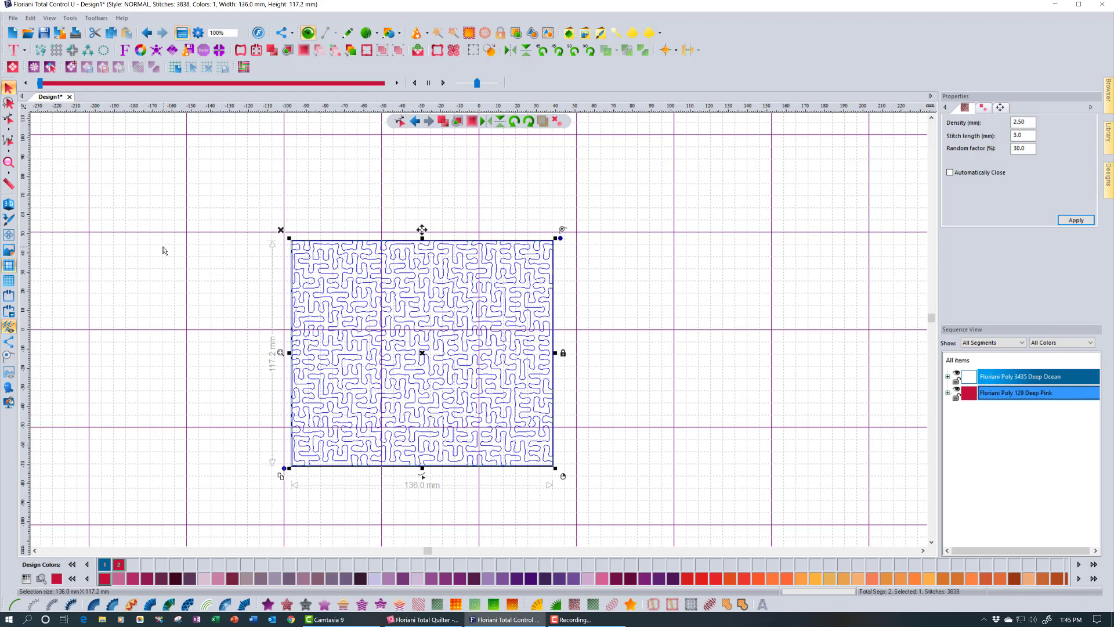
right_click(347, 379)
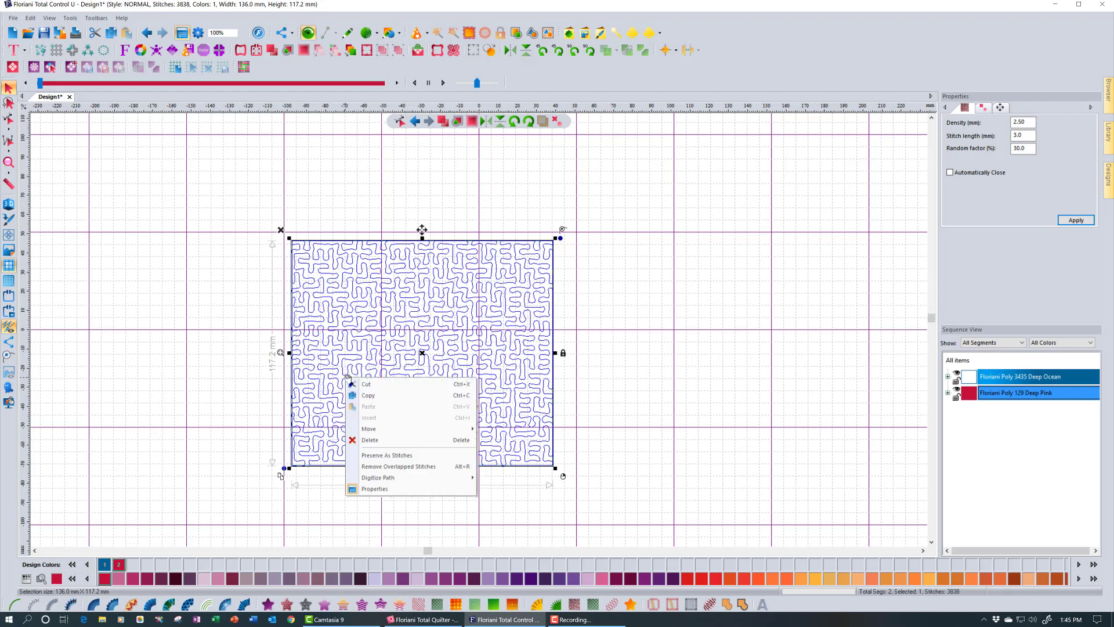
left_click(372, 456)
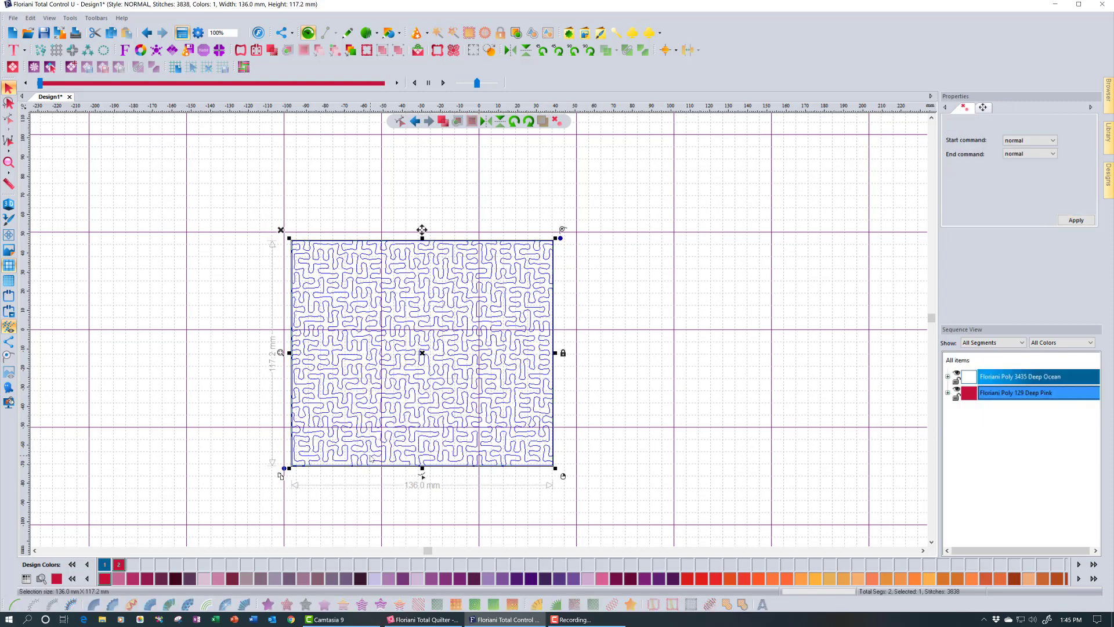
- Convert the preserved stipple stitches in the rectangle to outlines
left_click(460, 502)
left_click(438, 444)
left_click(424, 480)
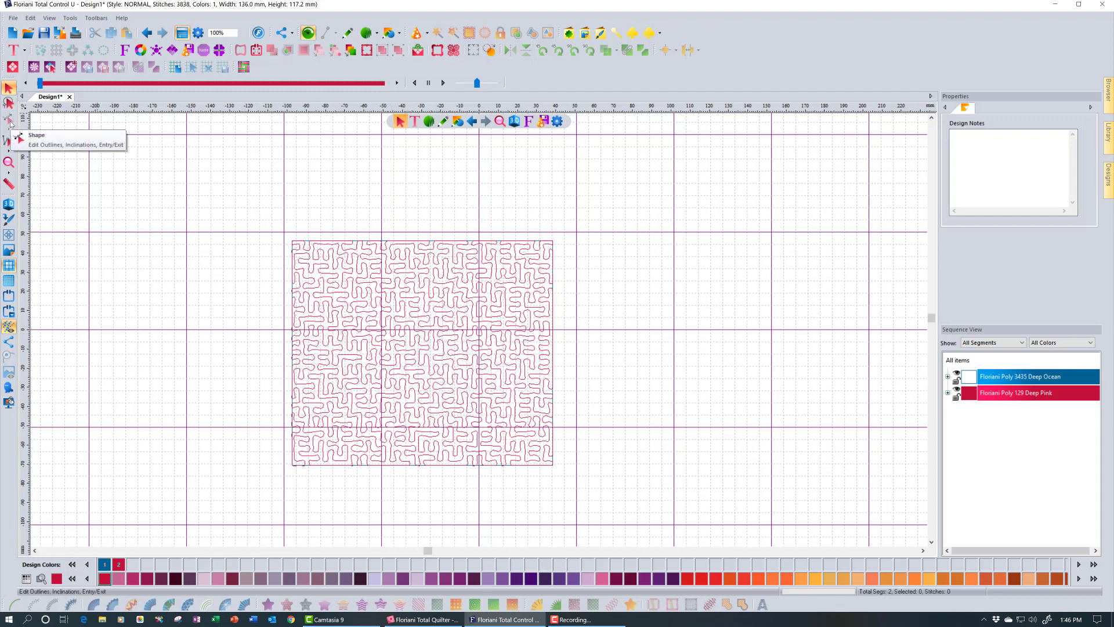
left_click(321, 300)
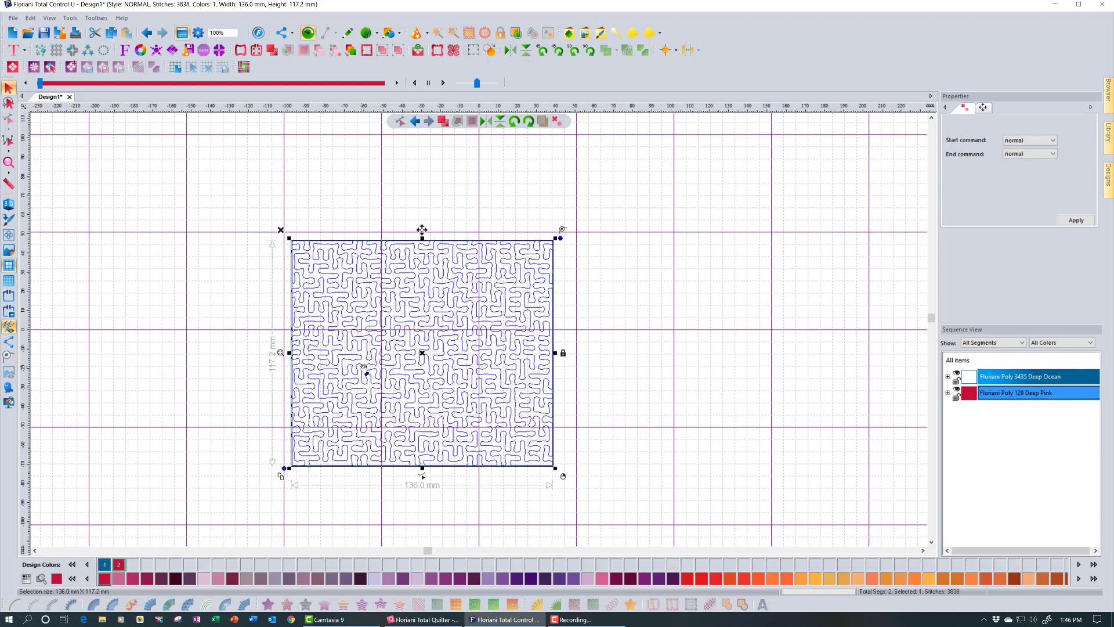
right_click(363, 368)
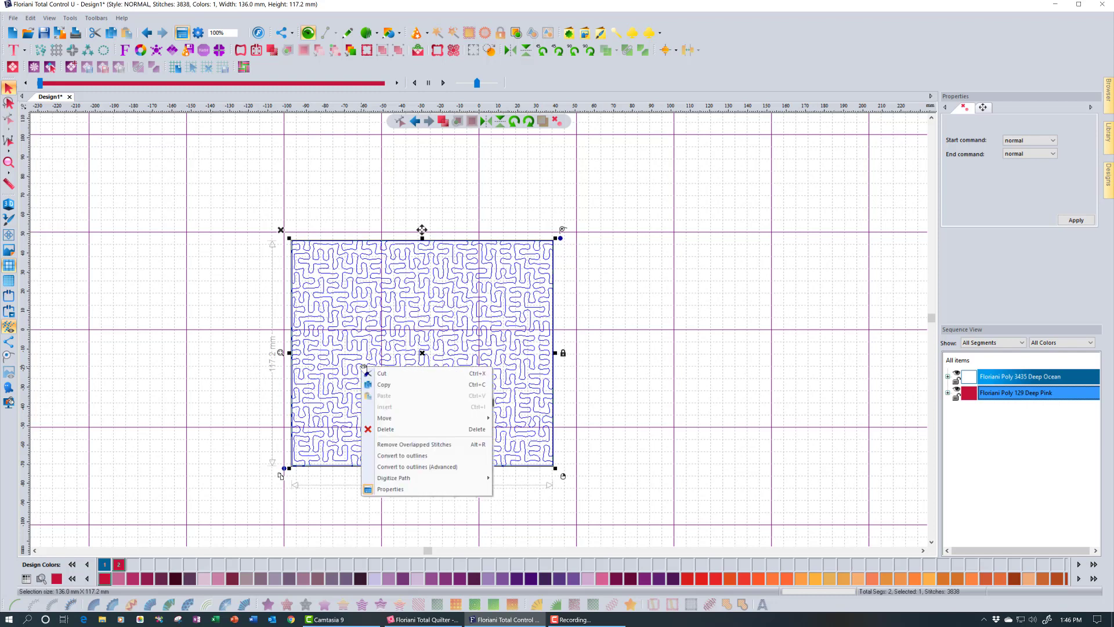
left_click(404, 456)
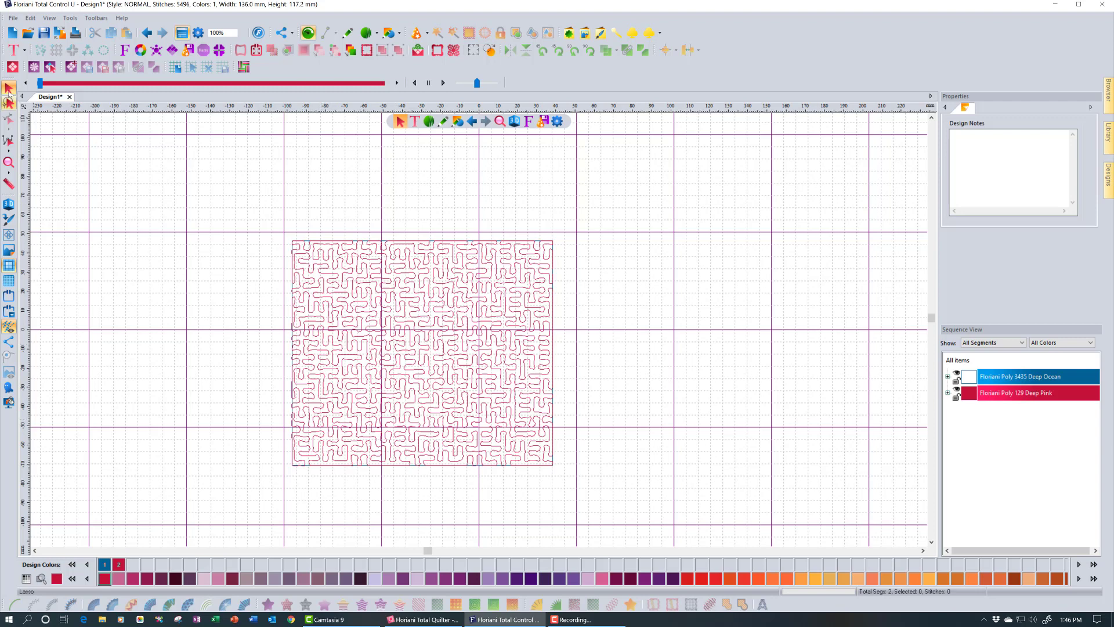
- Examine the converted stipple path's nodes up close in shape editing, and undo the conversion to outlines
left_click(8, 88)
left_click(313, 318)
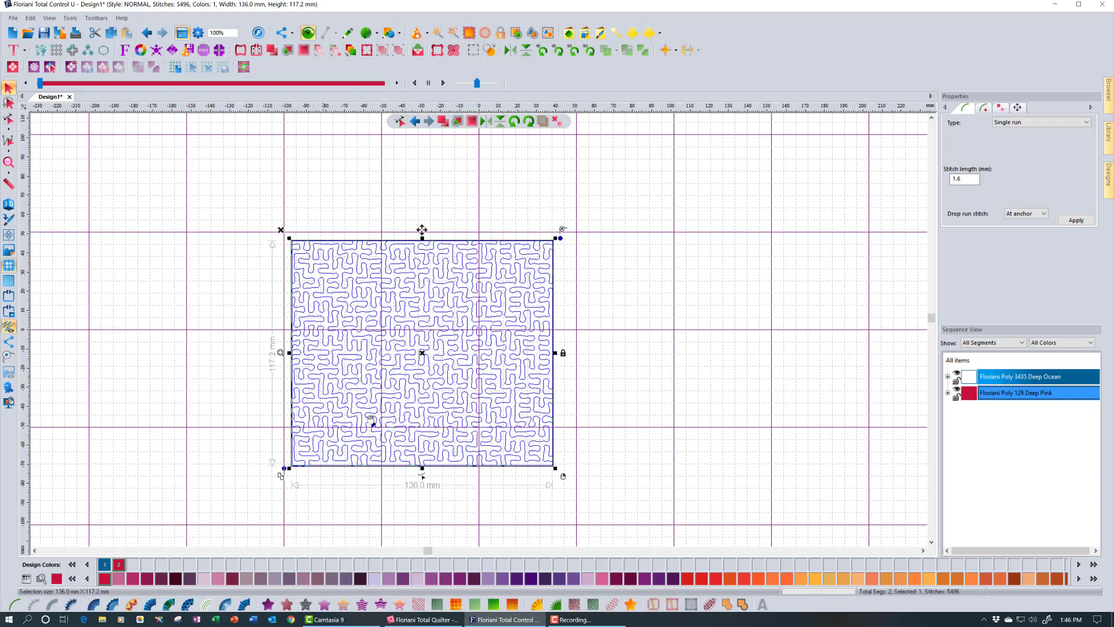
left_click(422, 477)
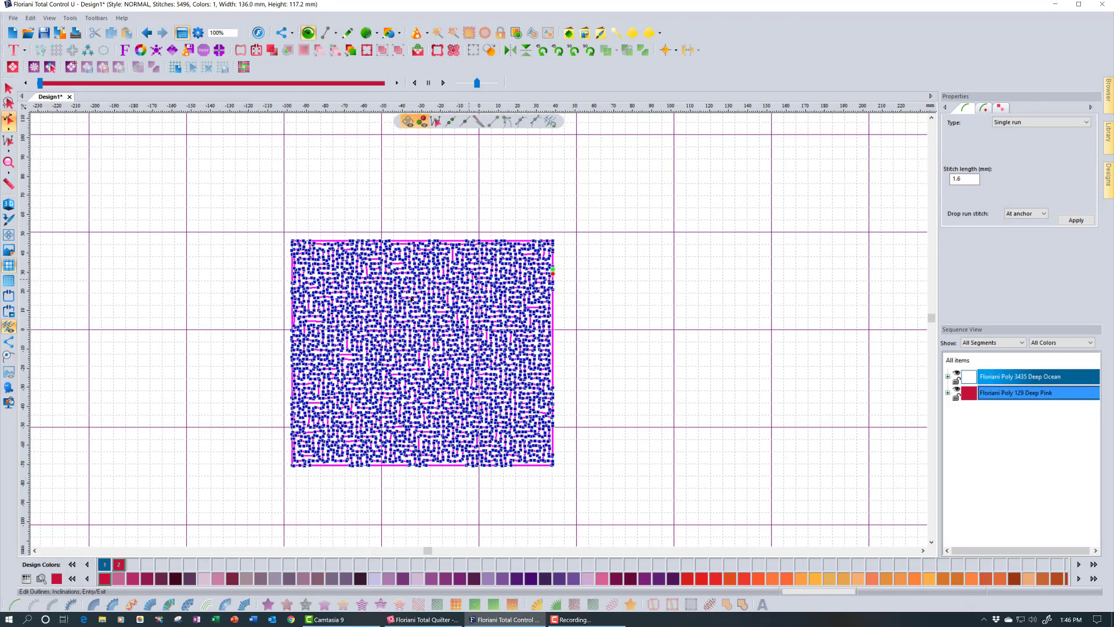
left_click(9, 162)
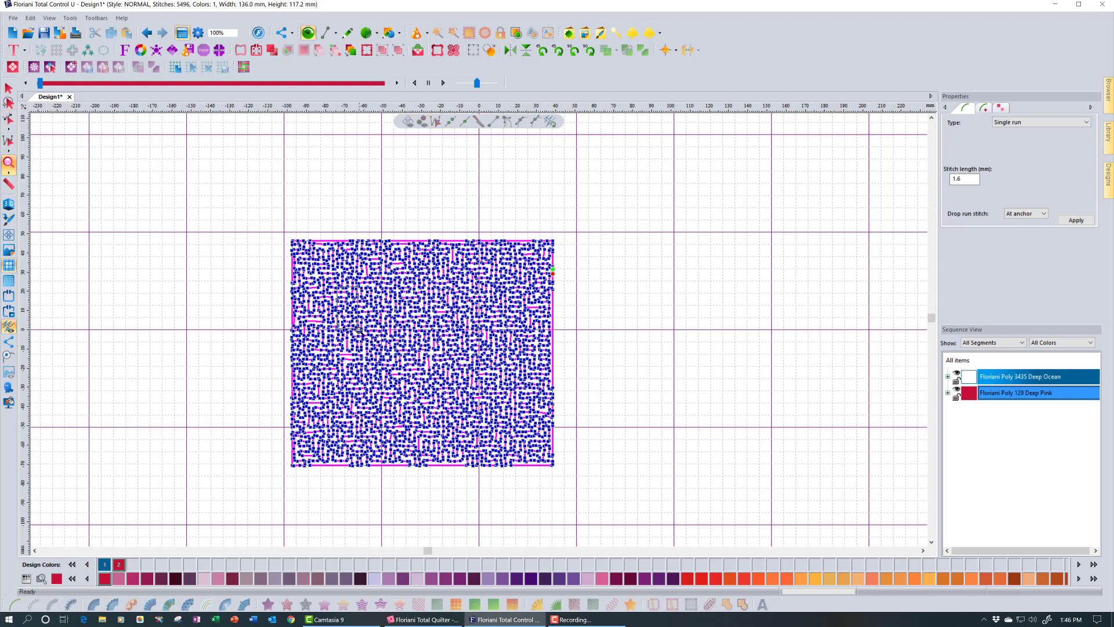
left_click_drag(358, 330, 360, 329)
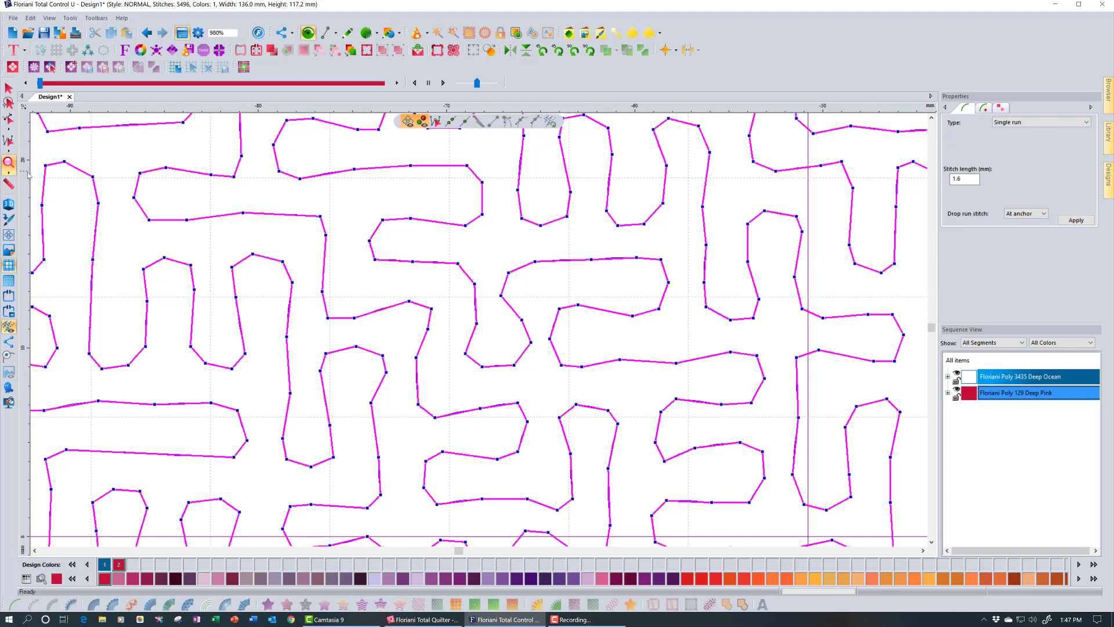
double_click(10, 162)
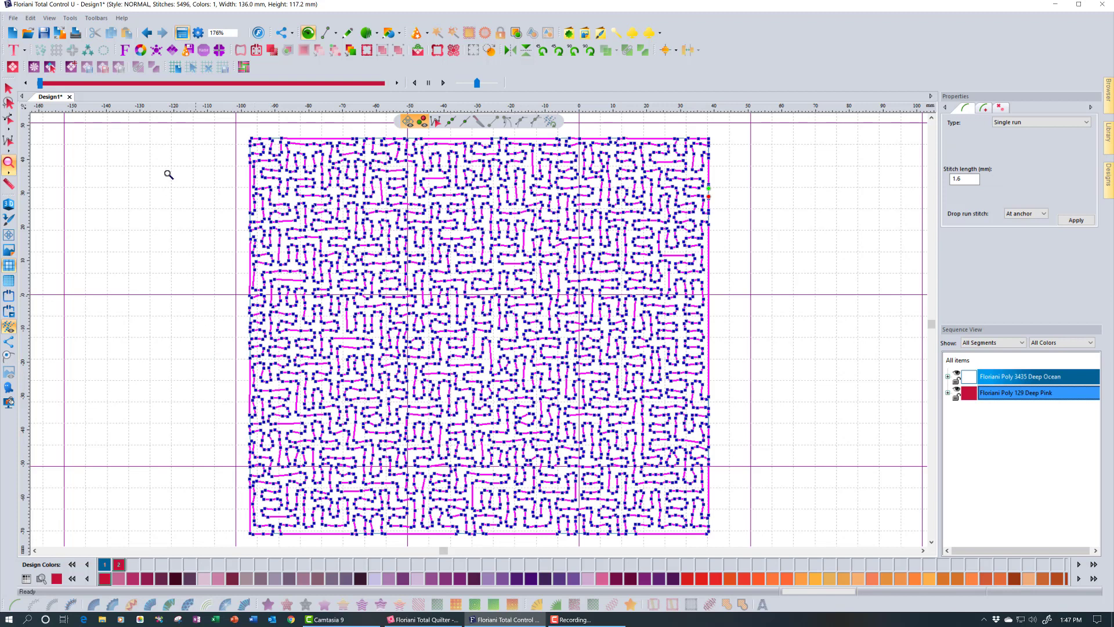
left_click(146, 33)
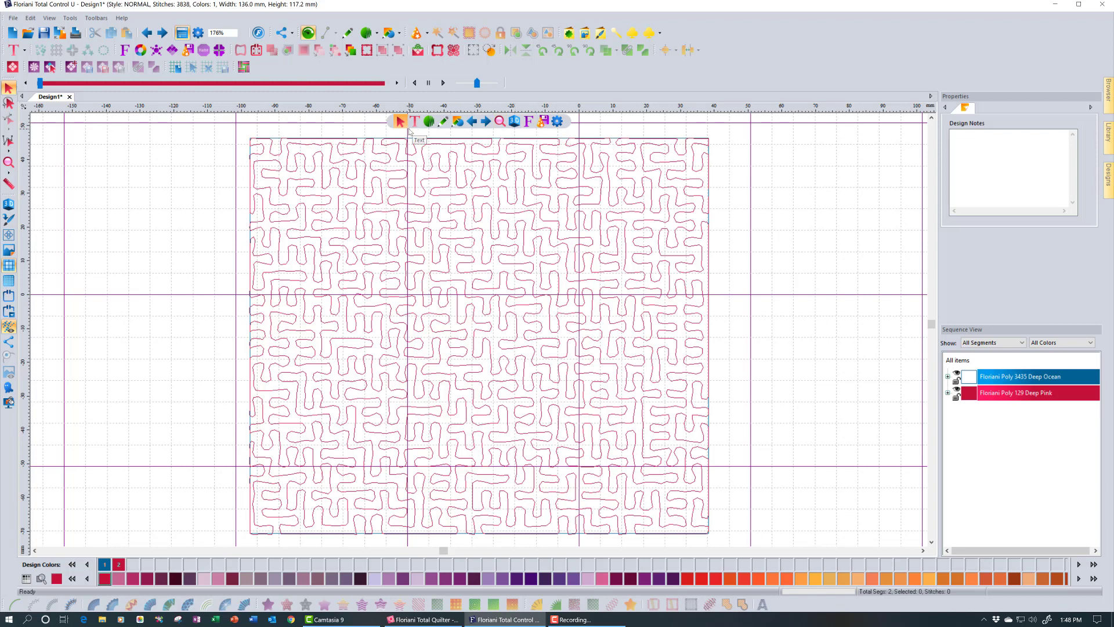
- Convert the stipple stitches to outlines again and select the converted path
left_click(421, 210)
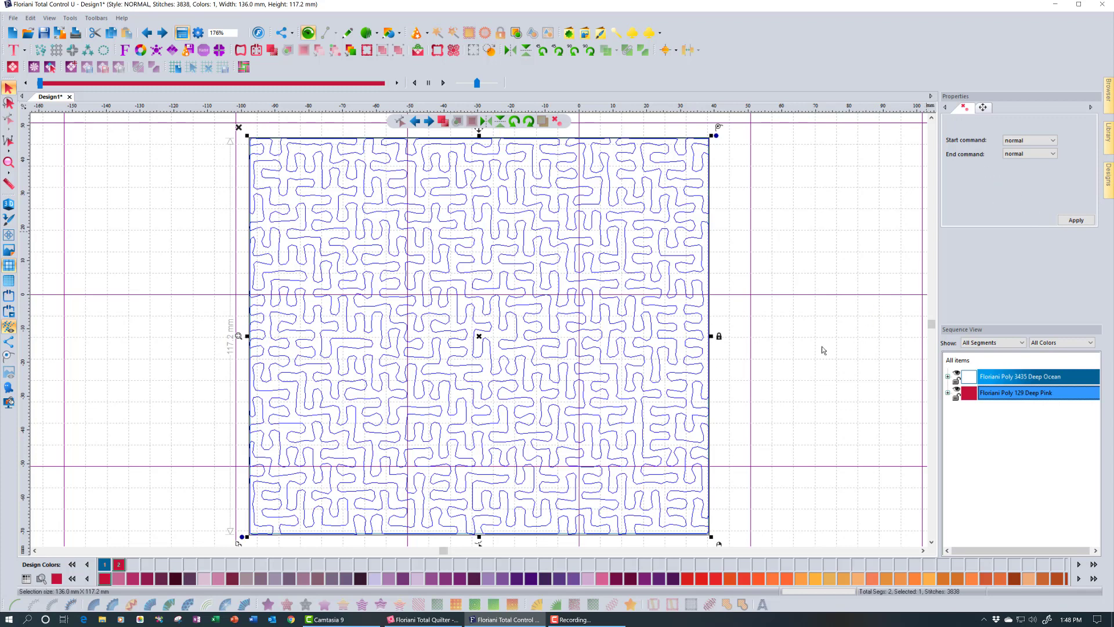
right_click(475, 363)
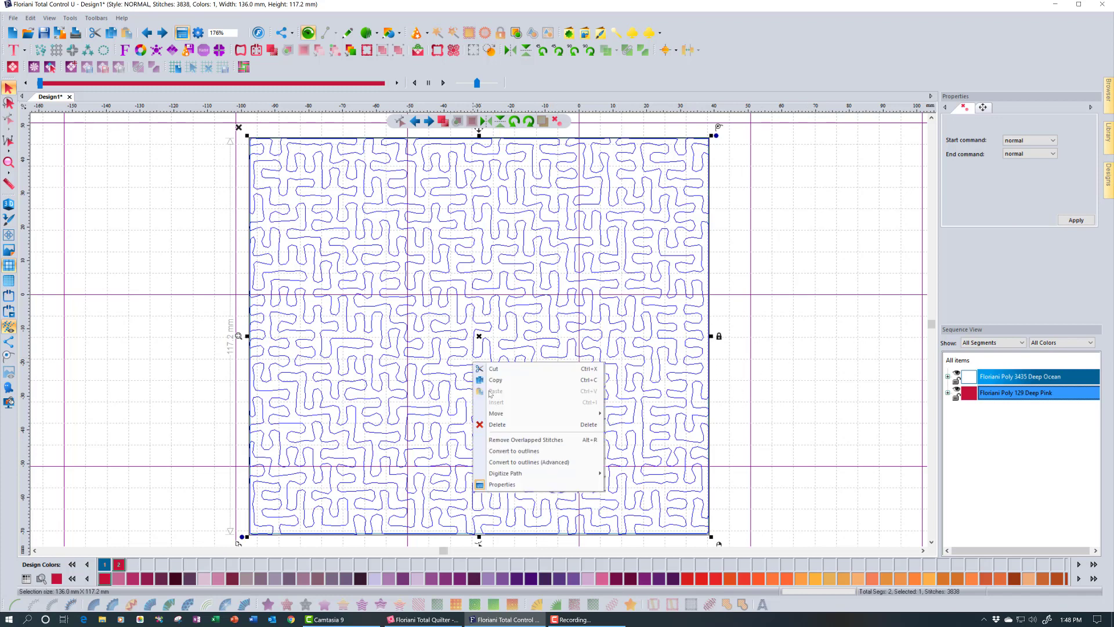
left_click(510, 450)
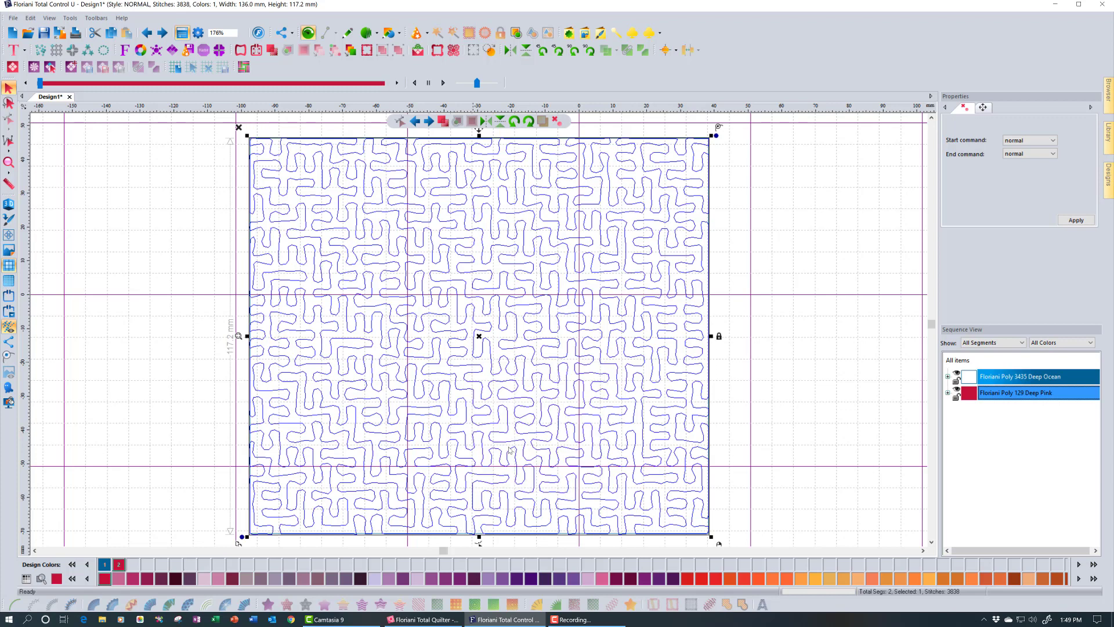
left_click(664, 212)
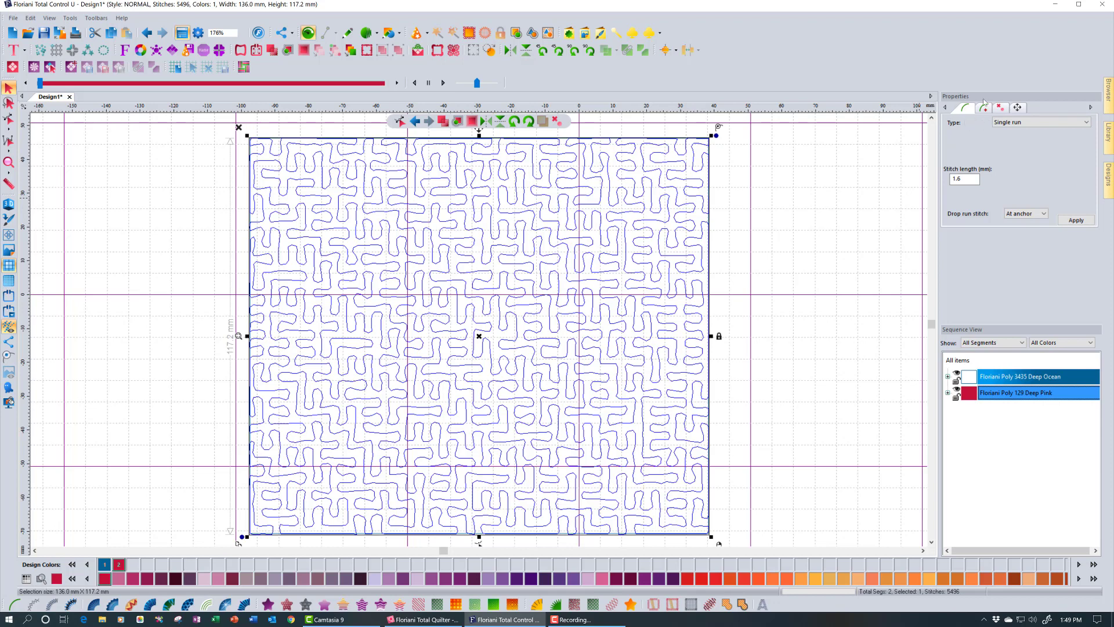
- Turn off the Use Icons on Property Tabs preference
left_click(199, 33)
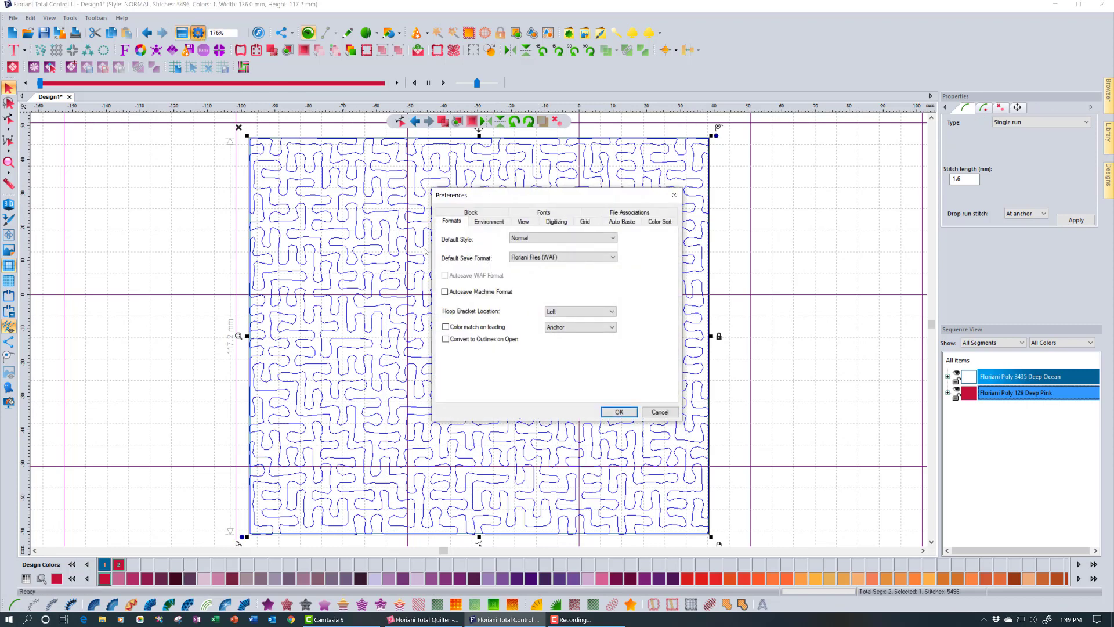
left_click(490, 226)
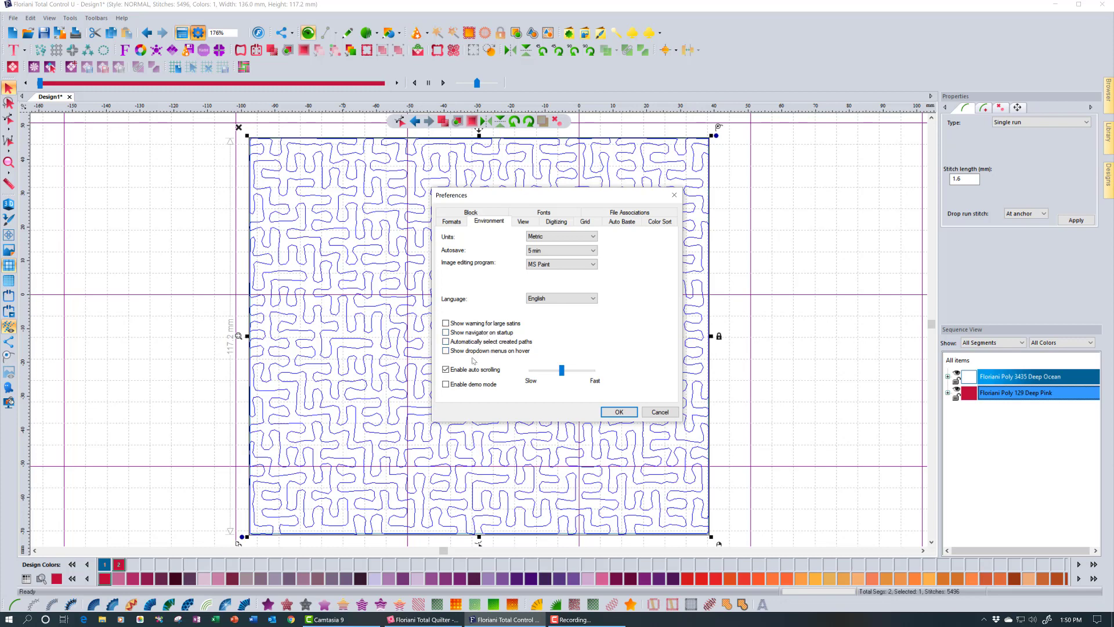
left_click(538, 222)
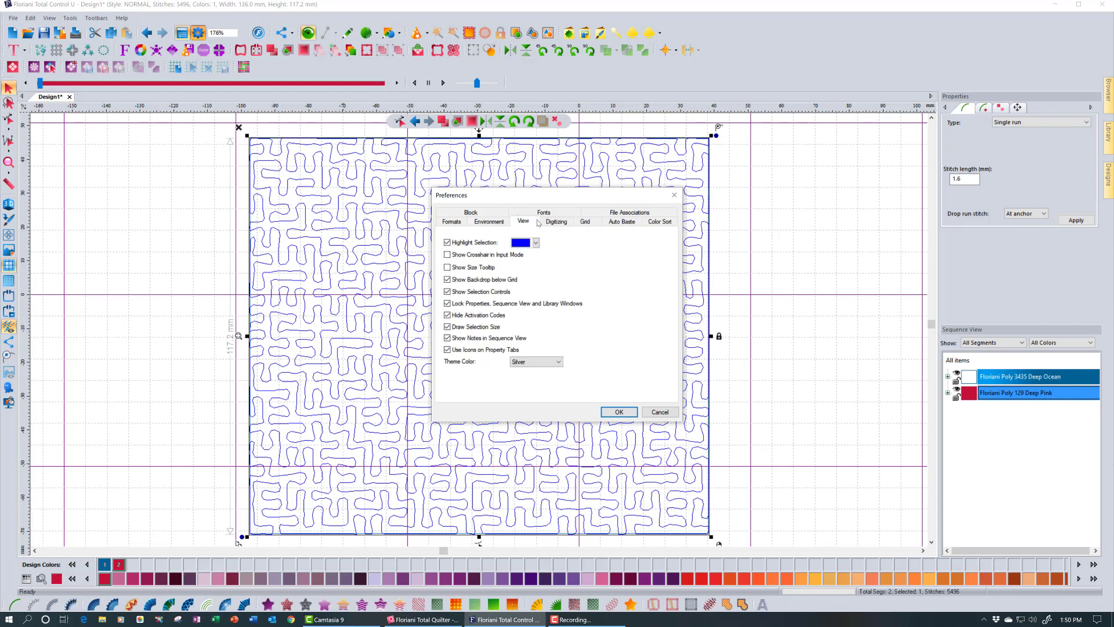
left_click(448, 350)
left_click(616, 413)
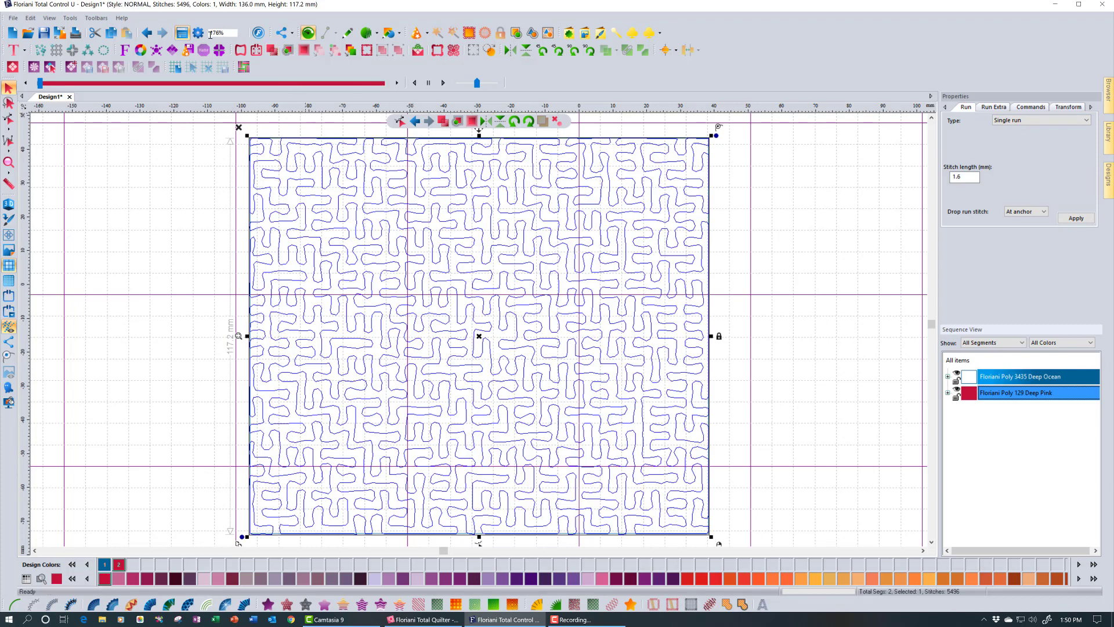
- Turn the Use Icons on Property Tabs preference back on
left_click(197, 34)
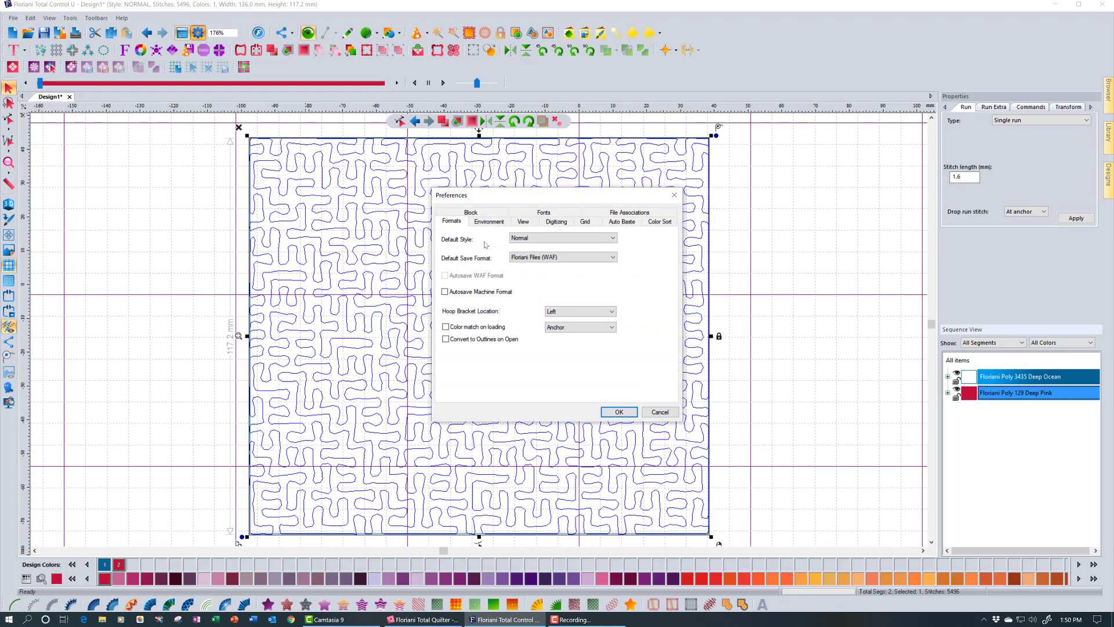
left_click(523, 221)
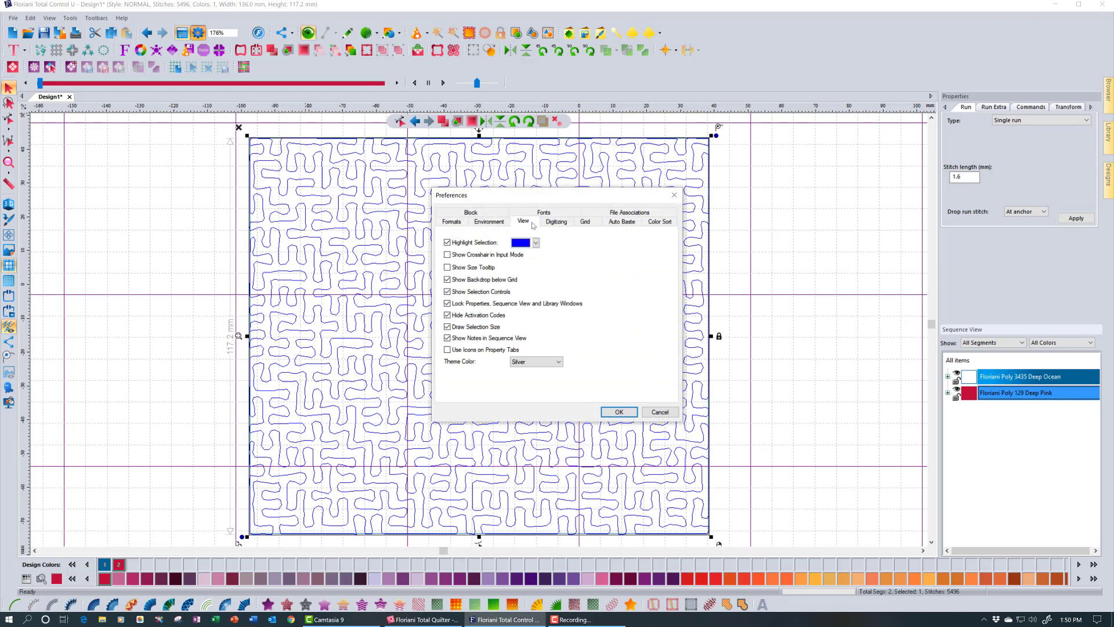
left_click(480, 351)
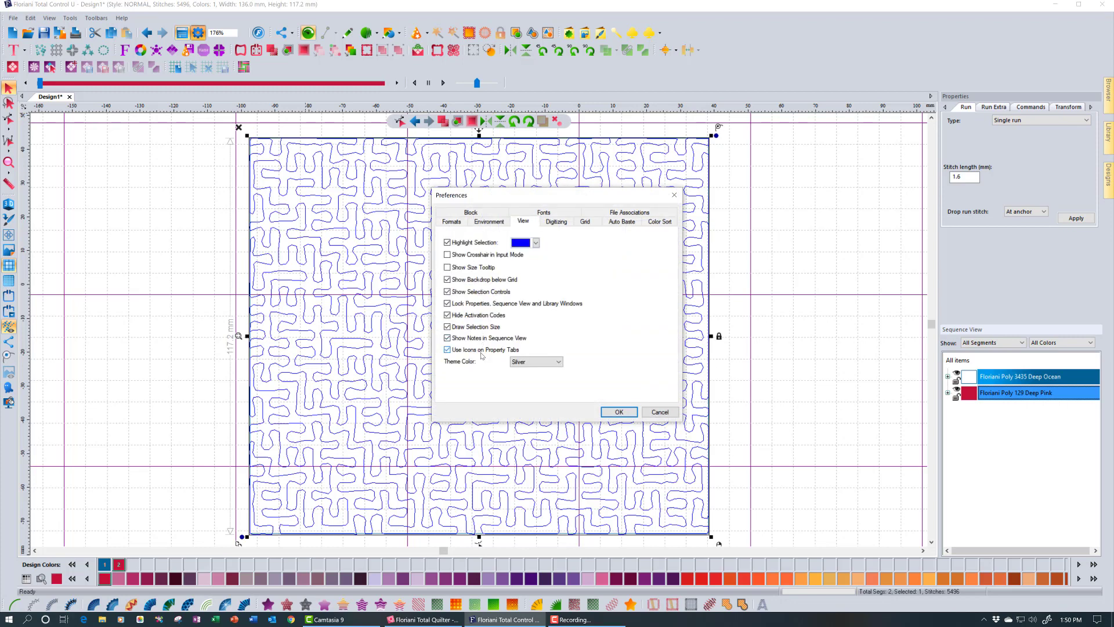
left_click(612, 413)
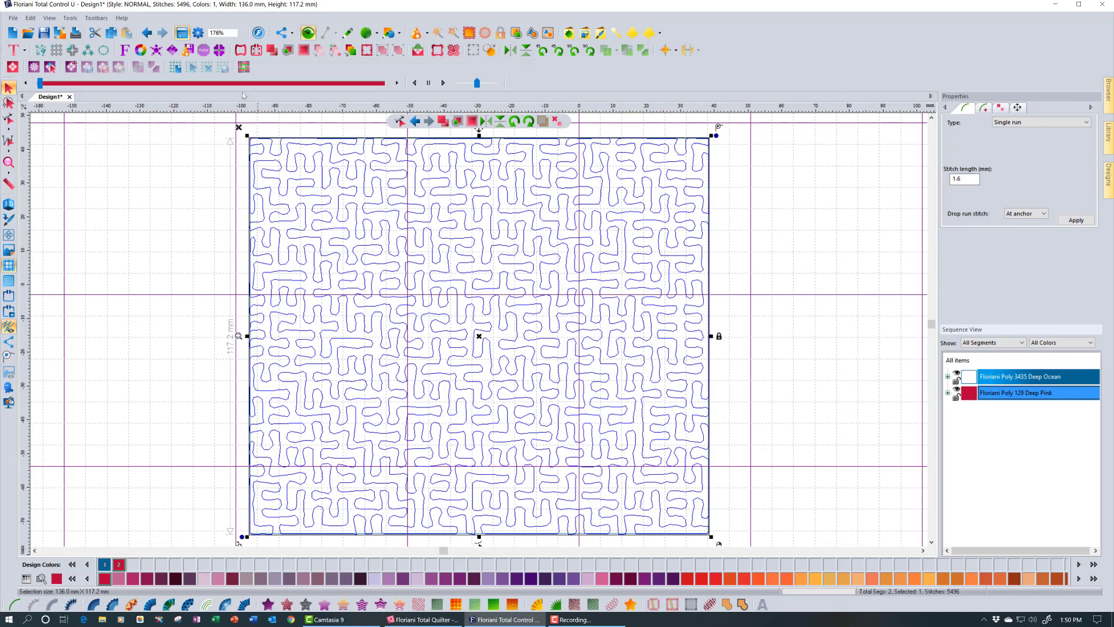
- Set the program's theme color to Aqua in the view preferences
left_click(198, 33)
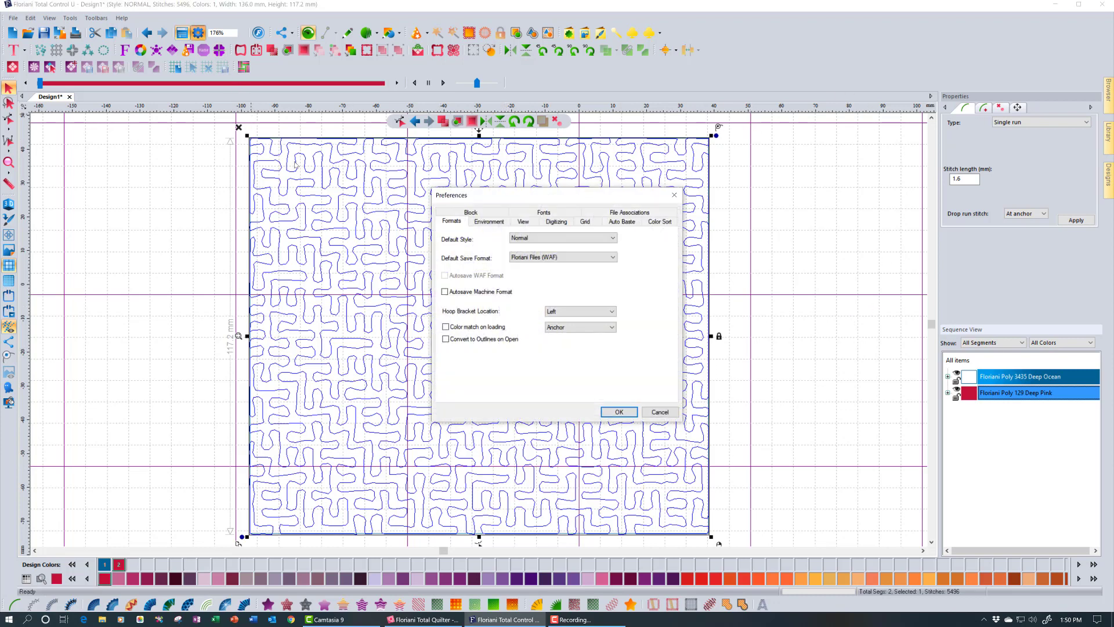
left_click(523, 221)
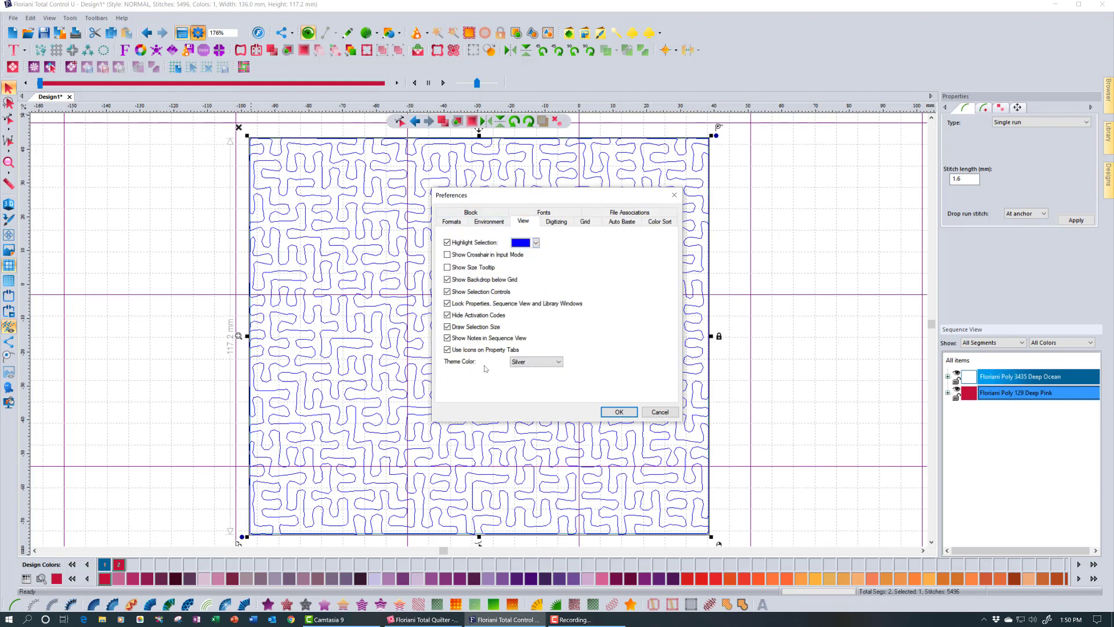
left_click(559, 364)
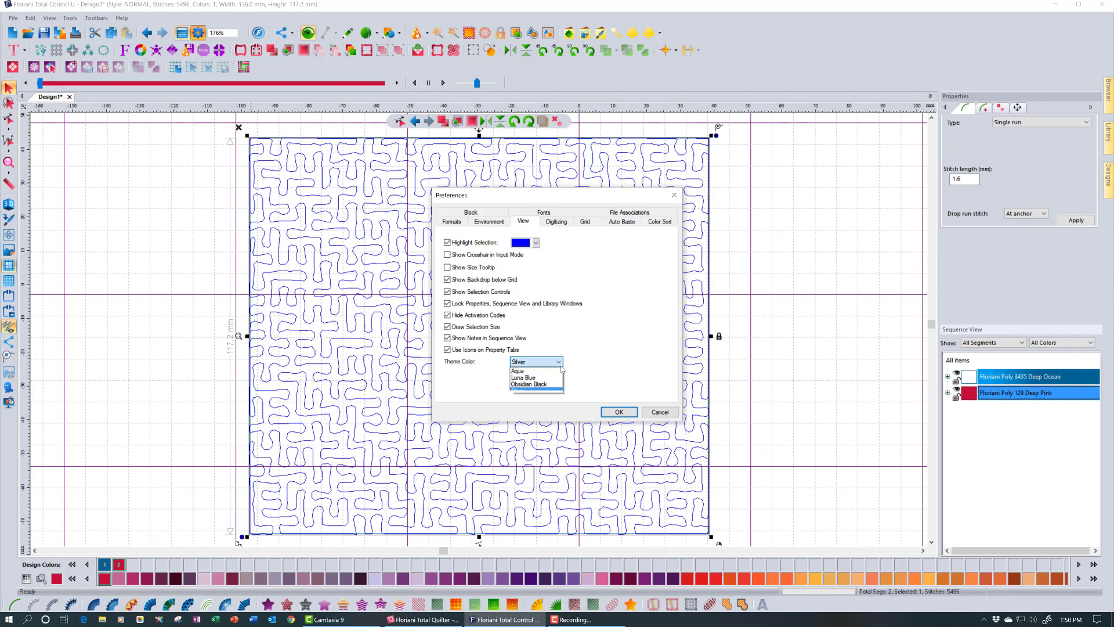
left_click(547, 372)
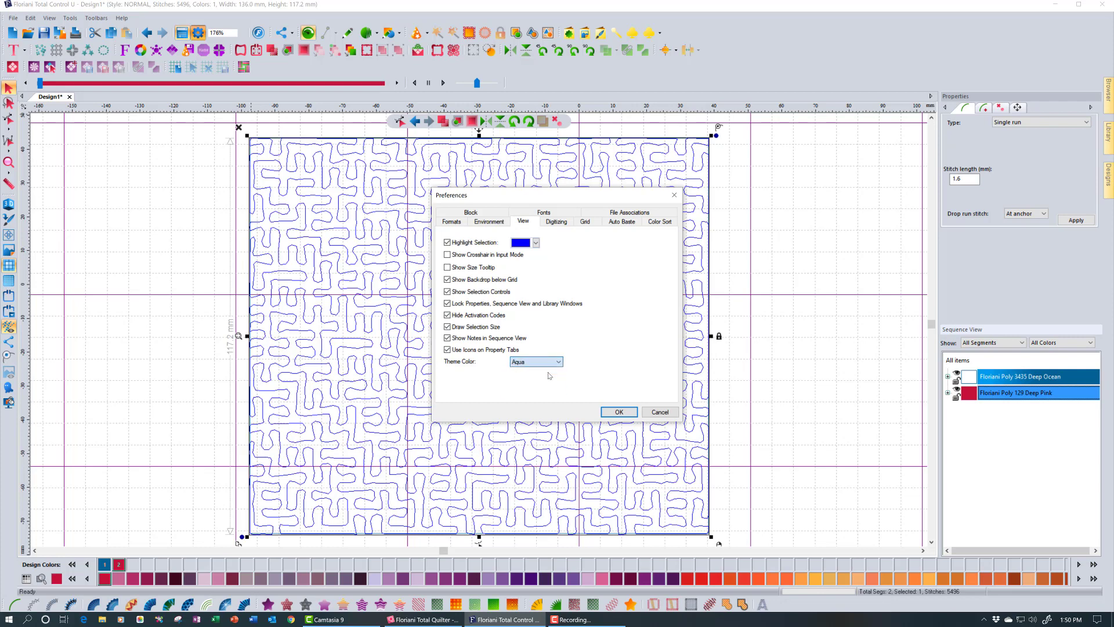
left_click(619, 412)
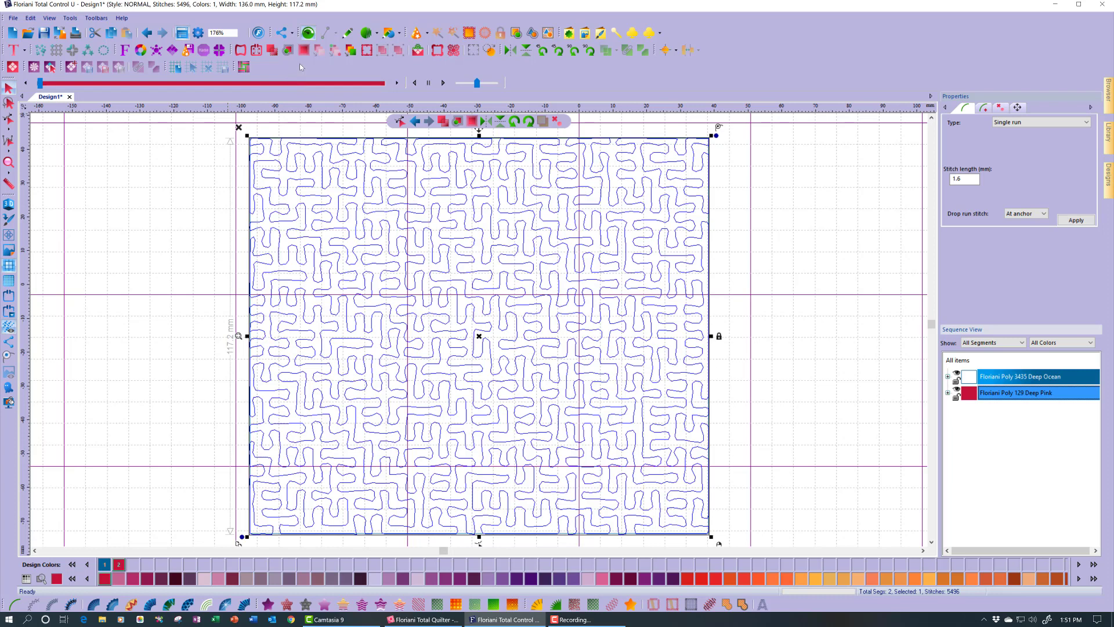
- Change the program's theme color to Luna Blue
left_click(198, 34)
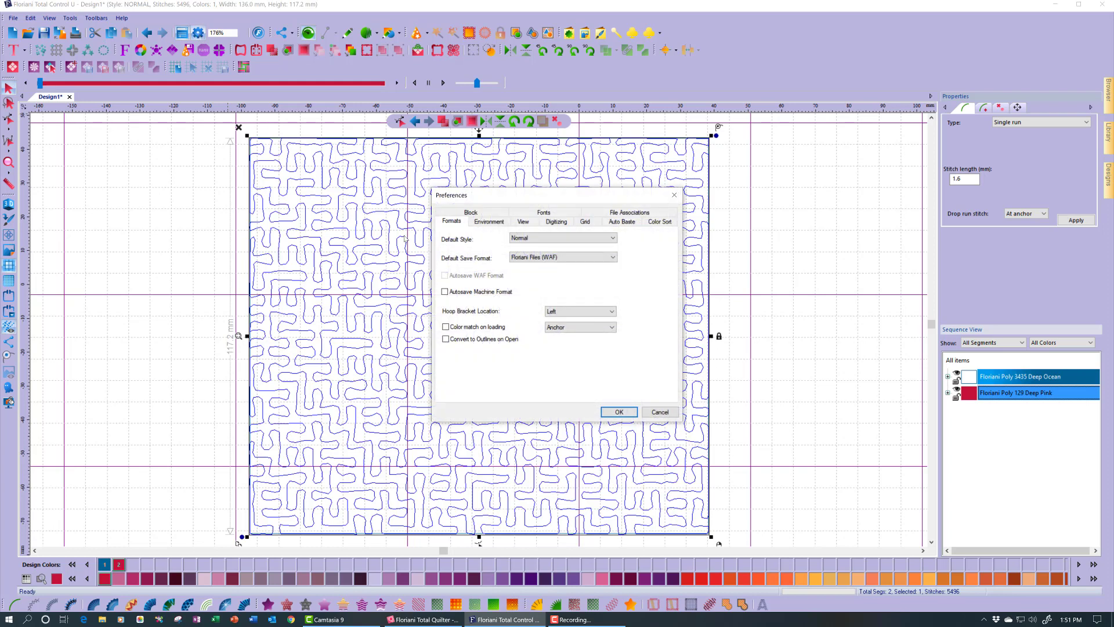
left_click(520, 222)
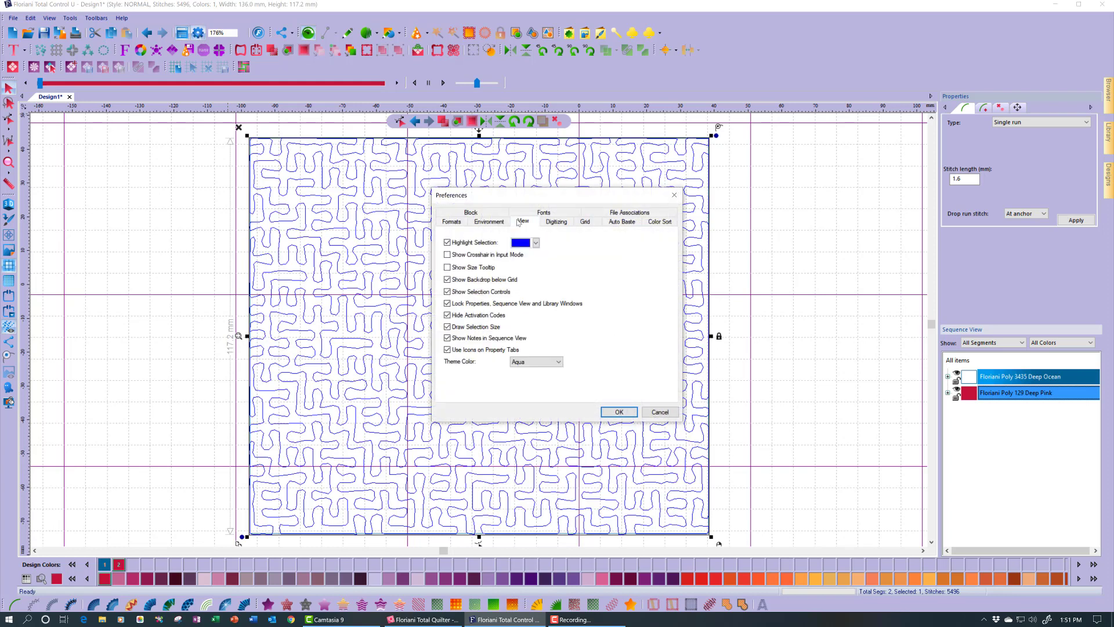
left_click(549, 363)
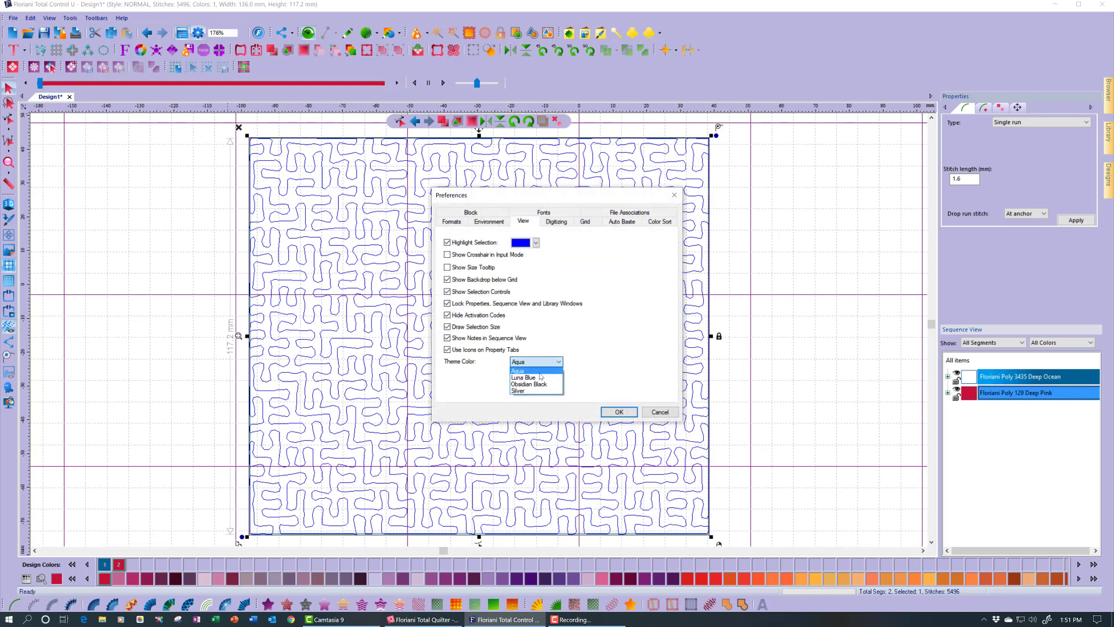
left_click(539, 377)
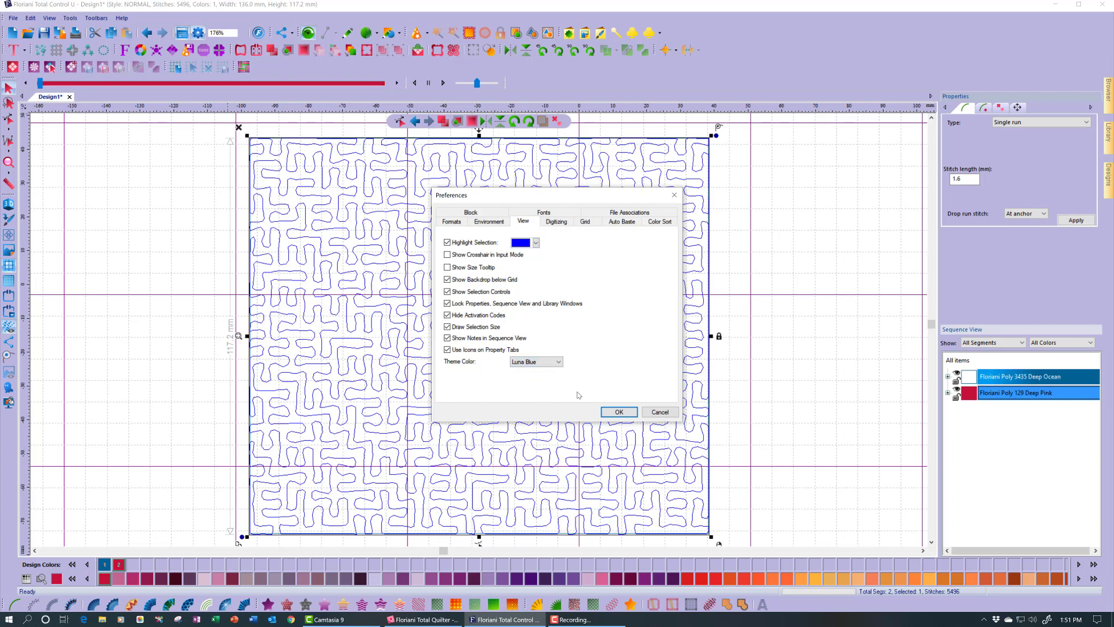
left_click(619, 412)
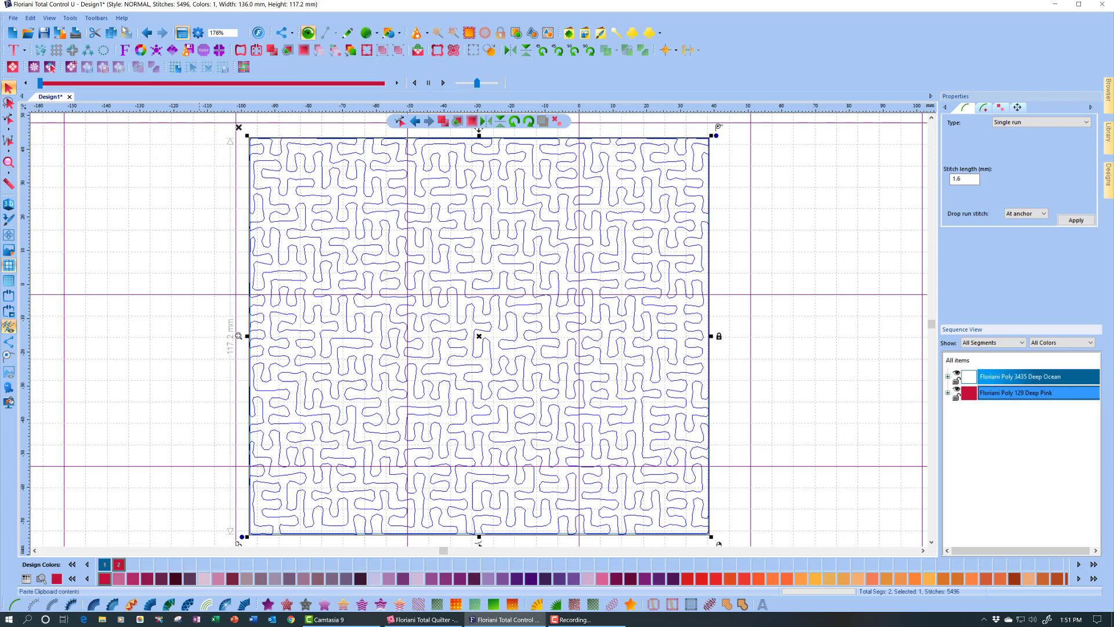
- Set the program's theme color to Obsidian Black in the view preferences
left_click(198, 35)
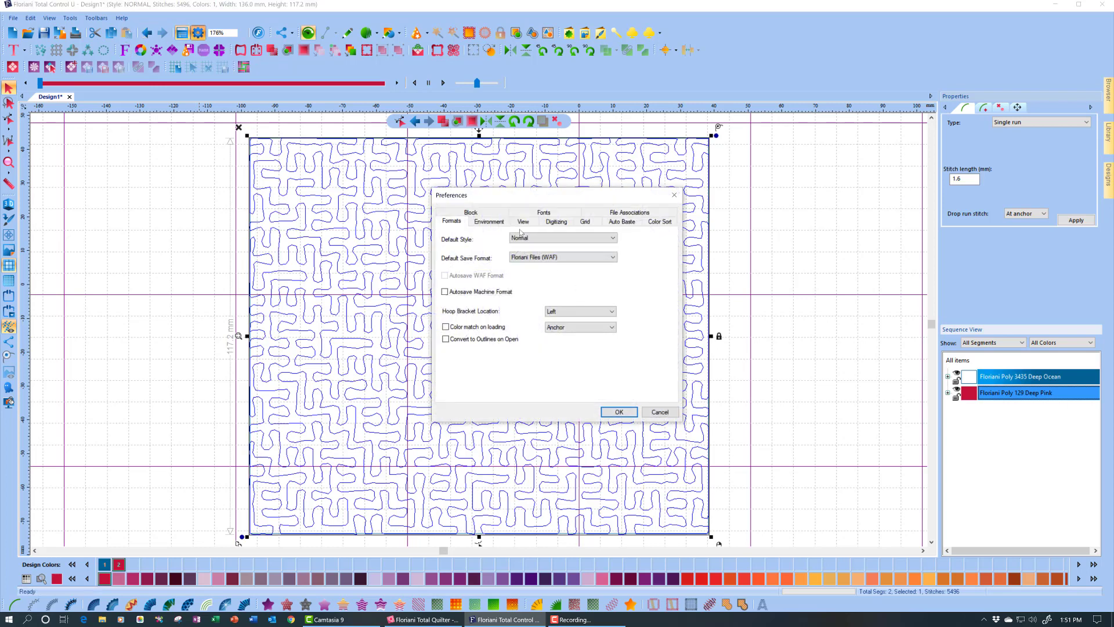
left_click(522, 221)
left_click(539, 360)
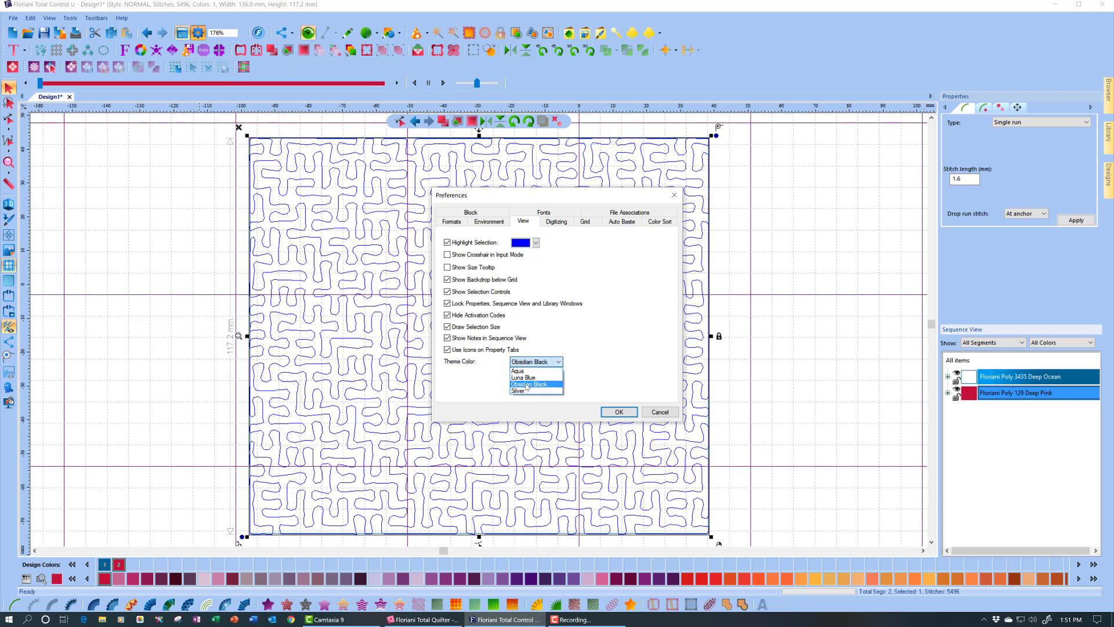
left_click(528, 384)
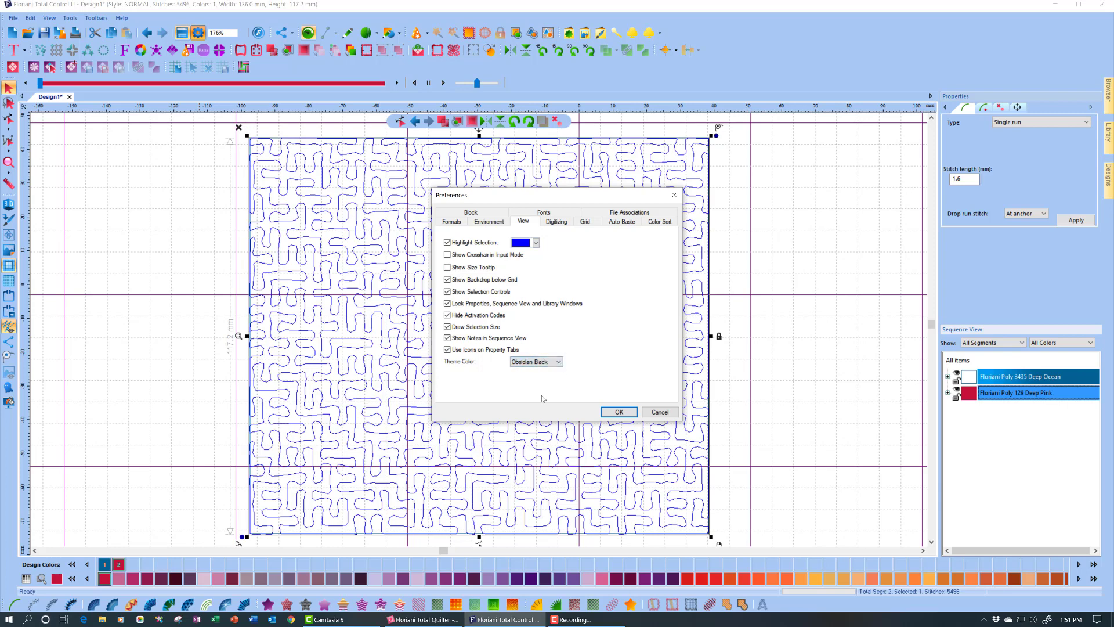
left_click(619, 413)
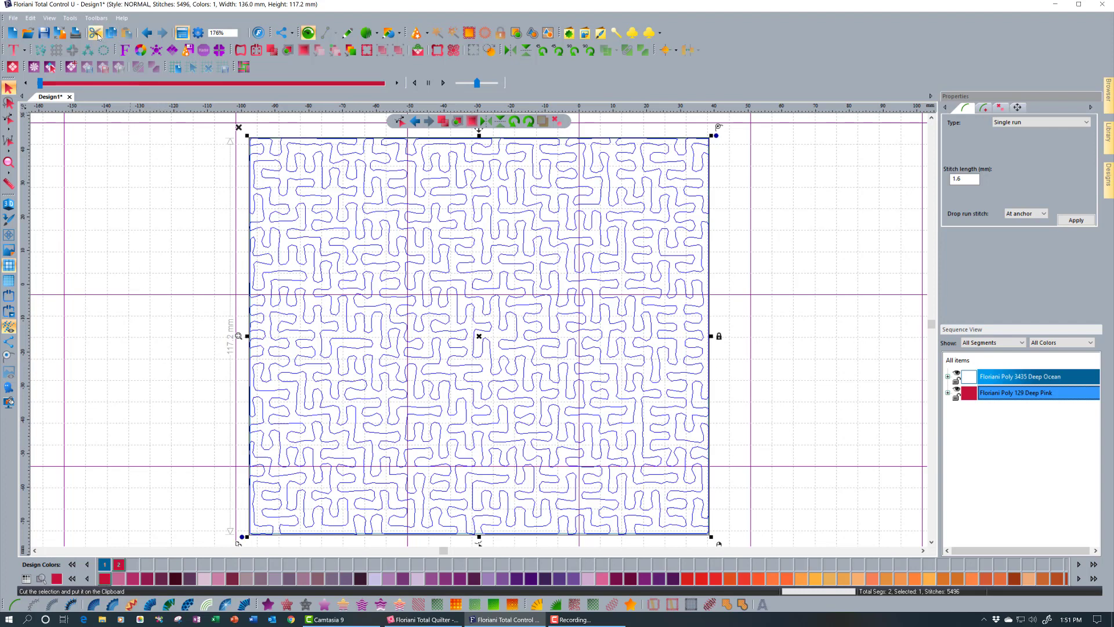
- Change the program's theme color to Silver in the view preferences
left_click(202, 38)
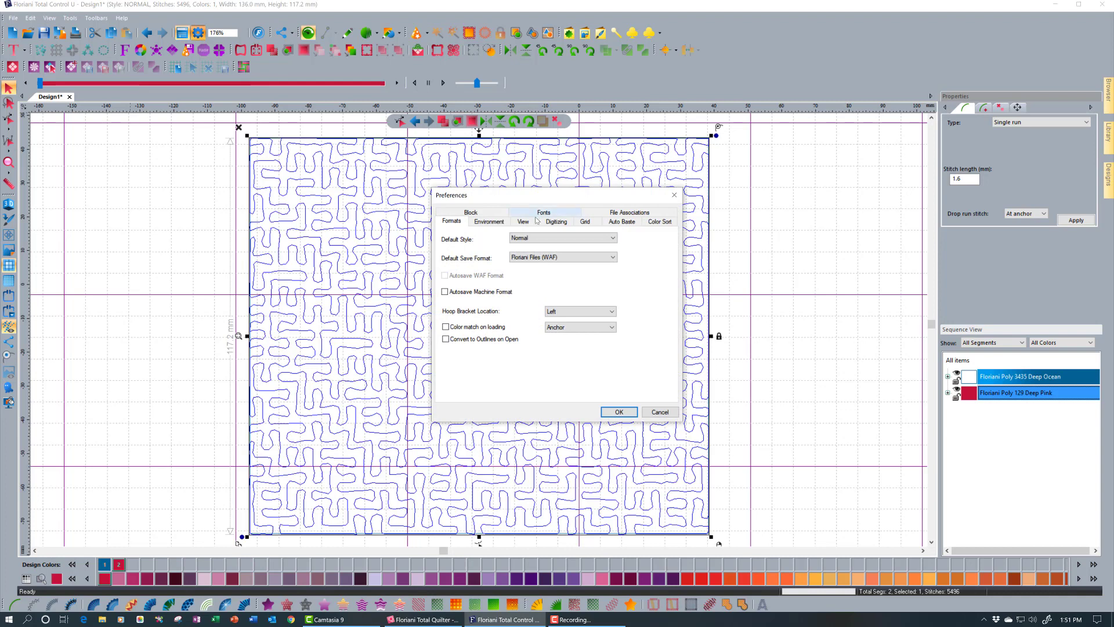
left_click(524, 224)
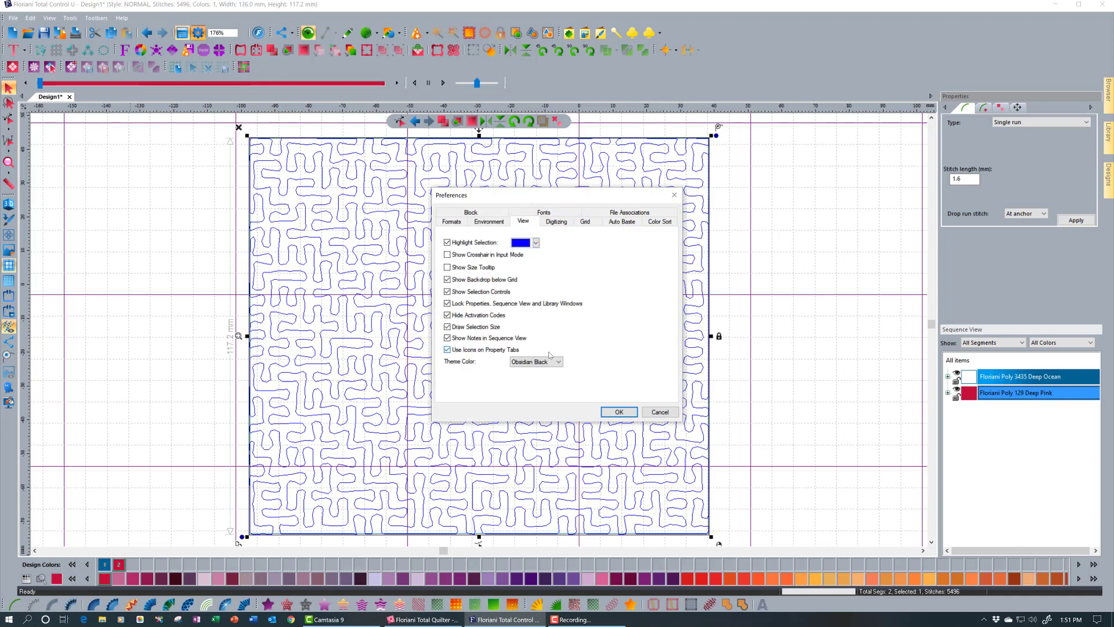
left_click(550, 361)
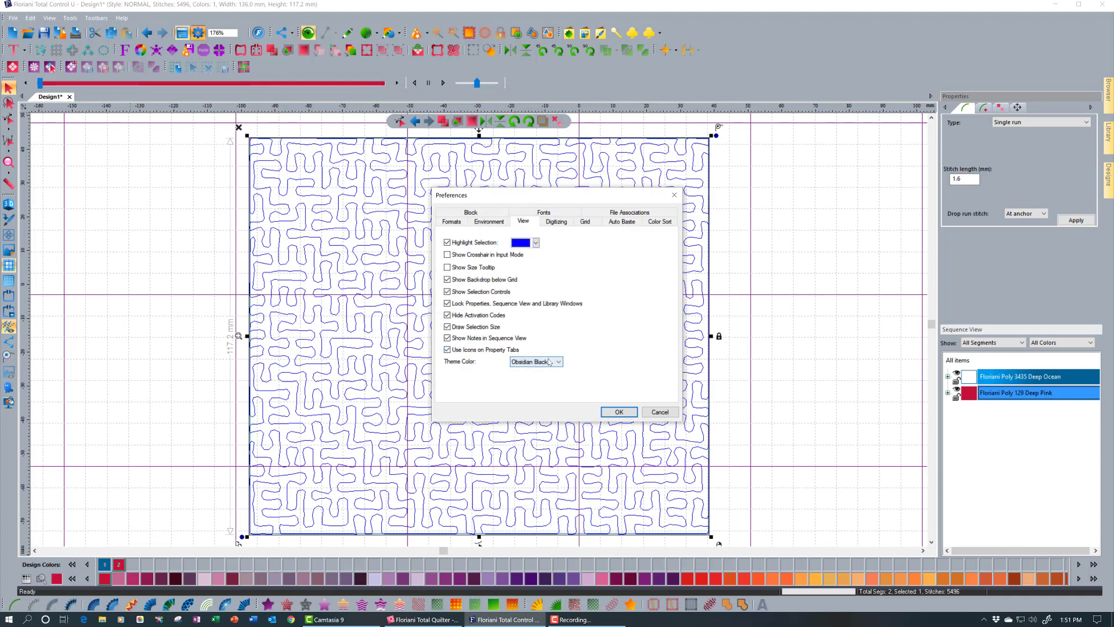
left_click(526, 399)
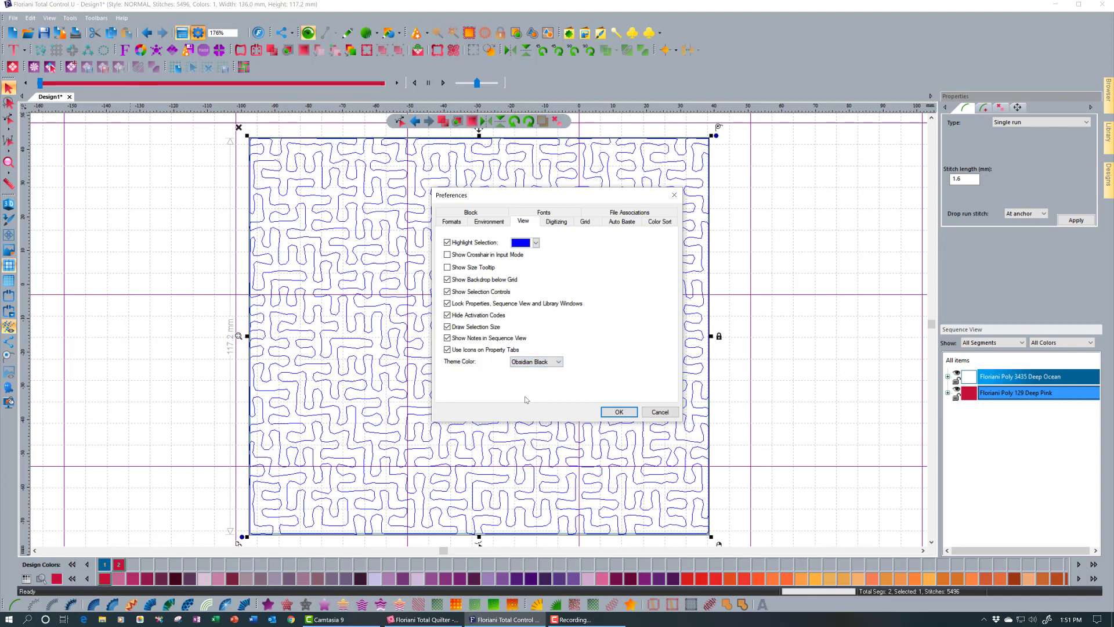
left_click(523, 363)
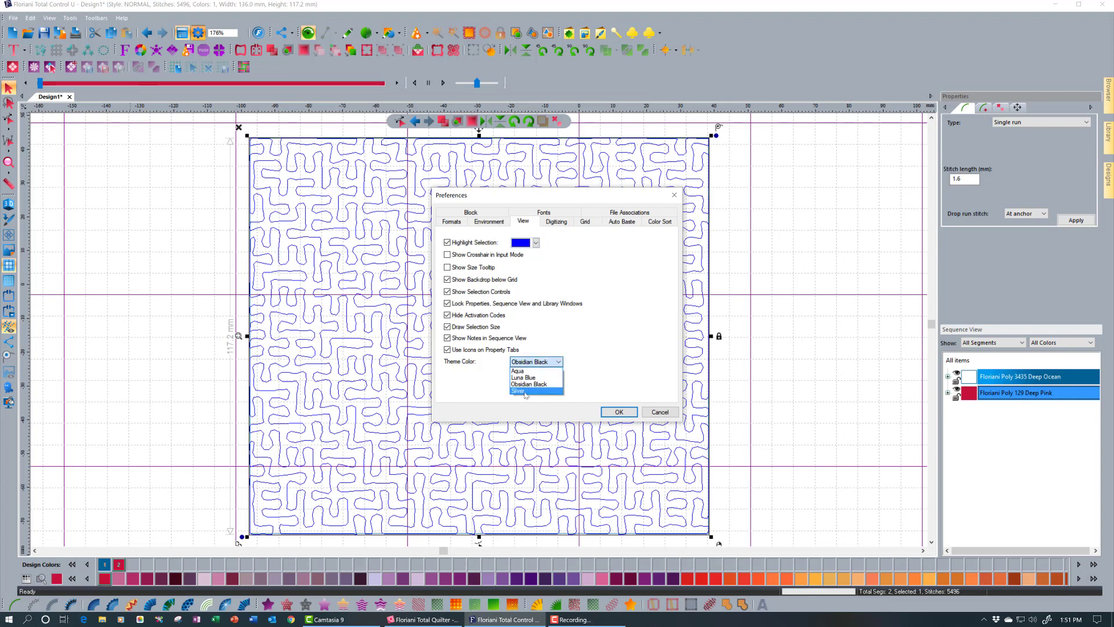
left_click(525, 391)
left_click(619, 411)
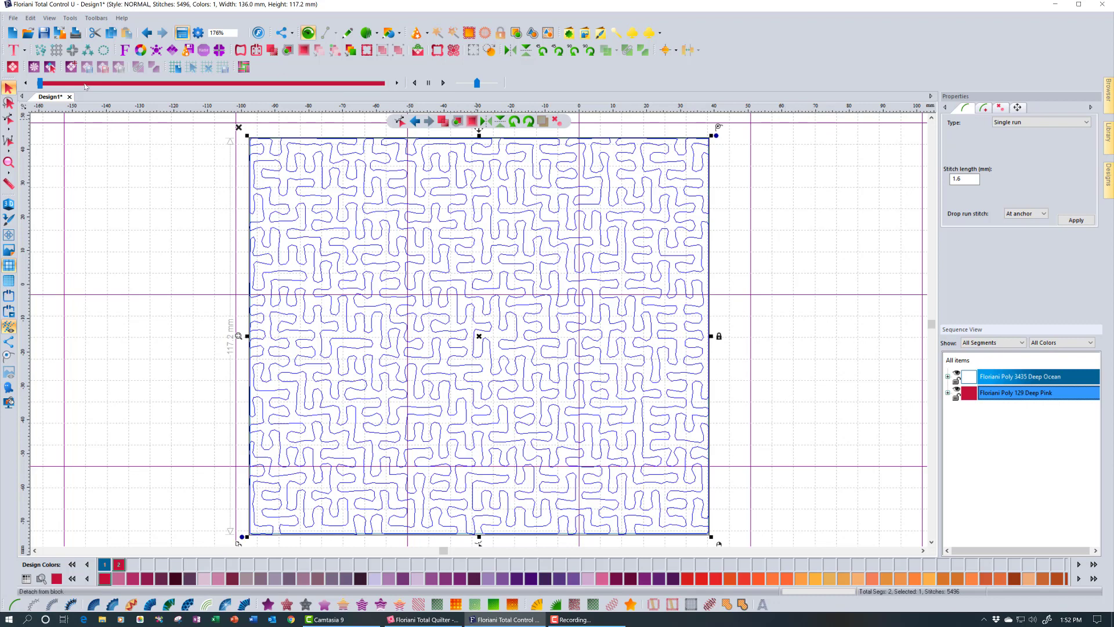
left_click(12, 19)
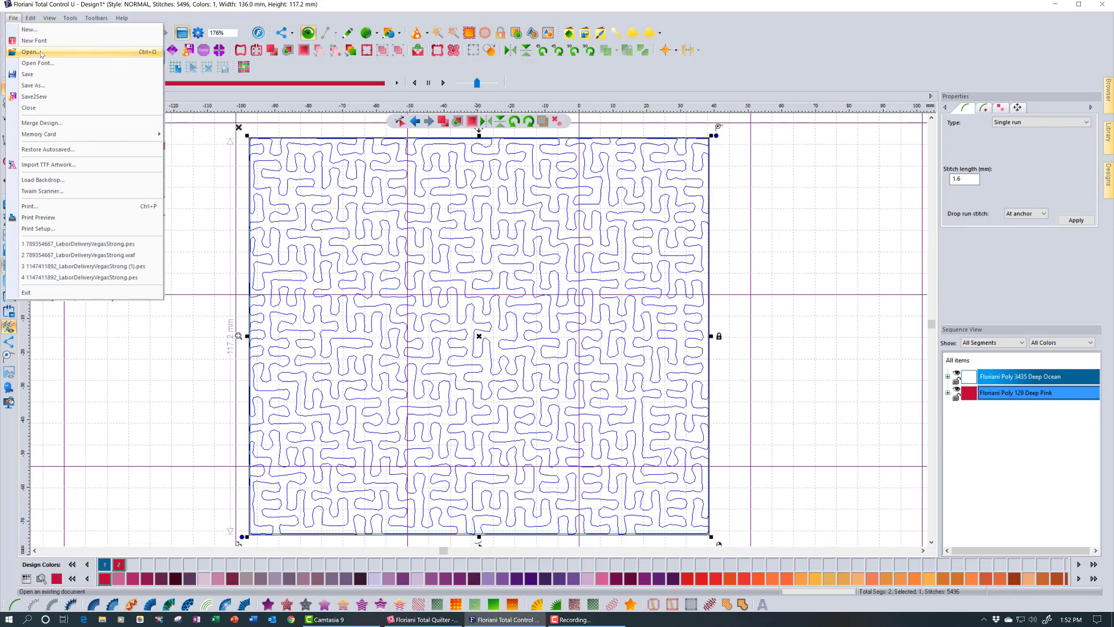
left_click(186, 230)
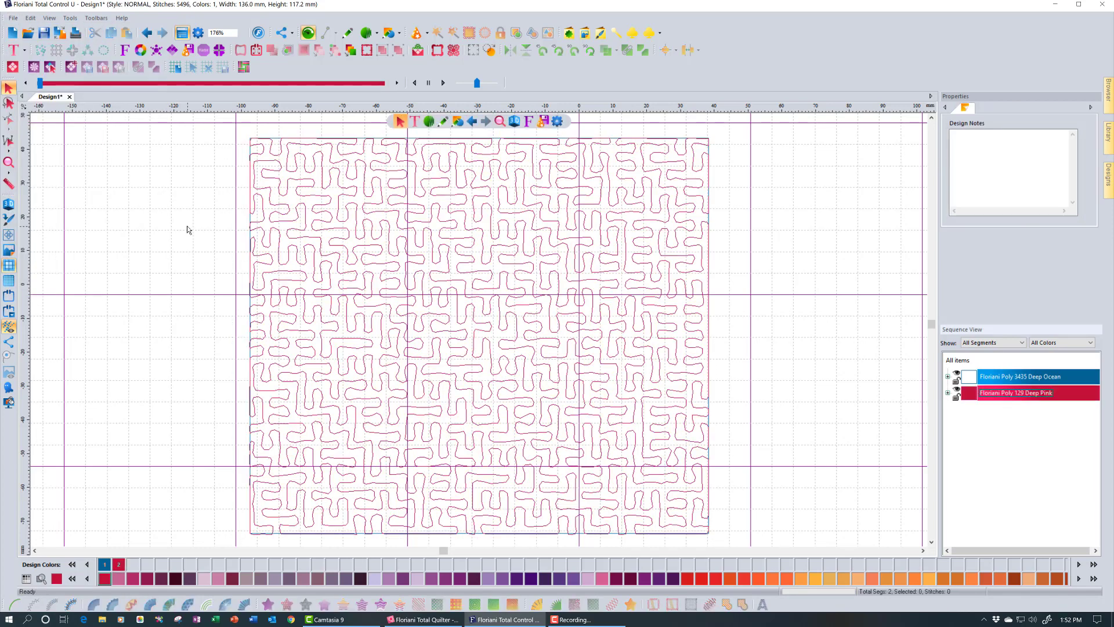